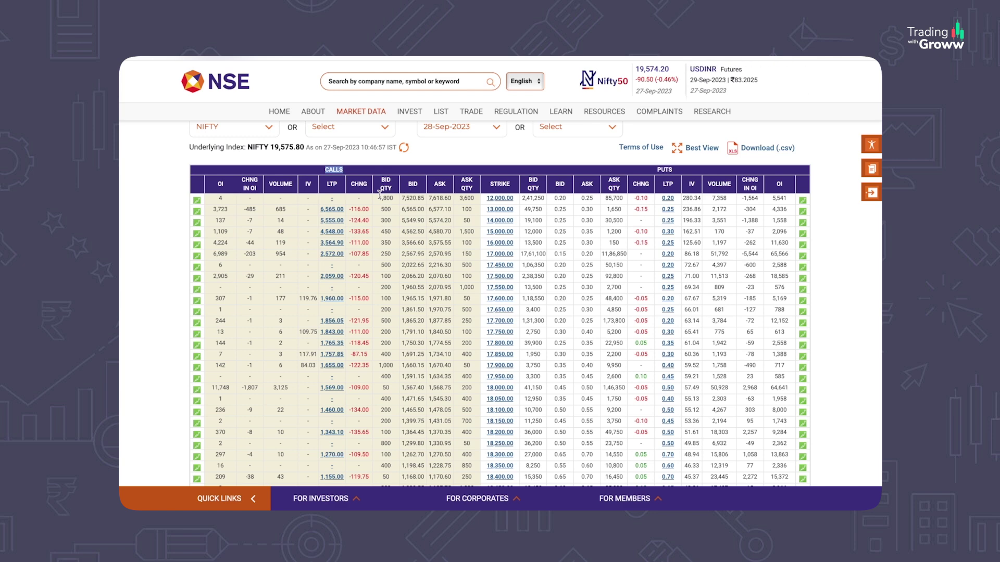
Look over the NIFTY option chain for the 28-Sep-2023 expiry and download it as a CSV file.
scroll(539, 265, "down", 3)
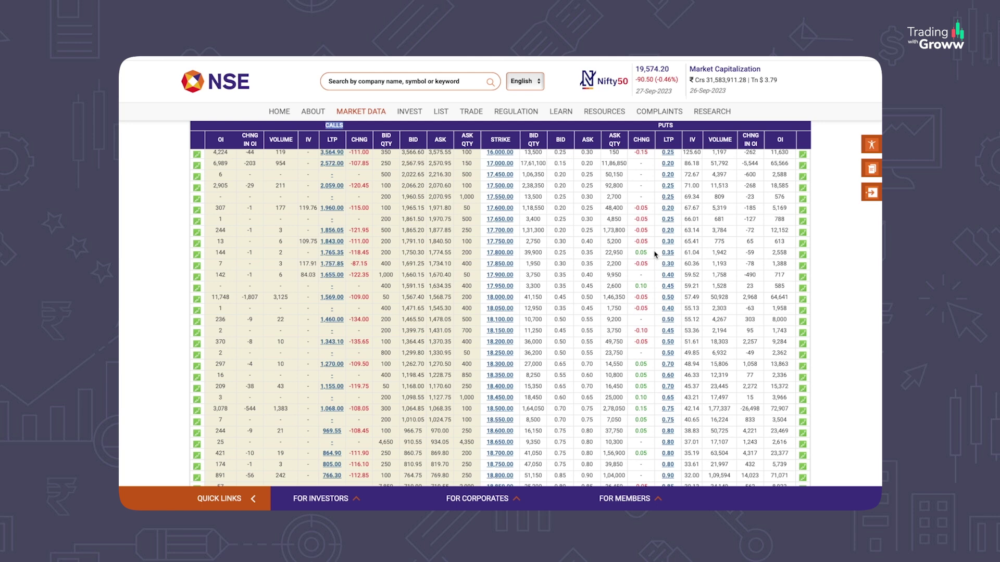
scroll(655, 254, "up", 5)
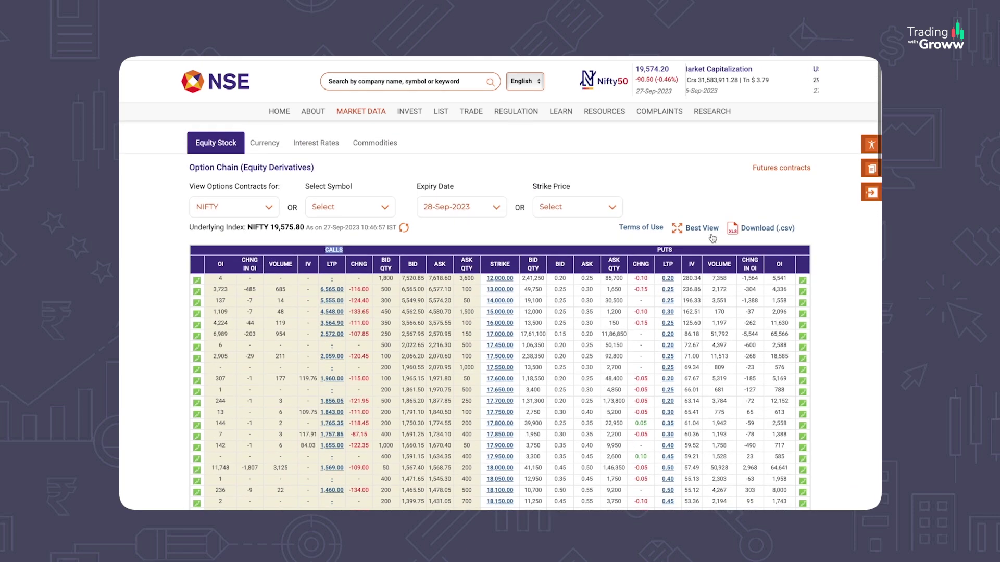
left_click(781, 229)
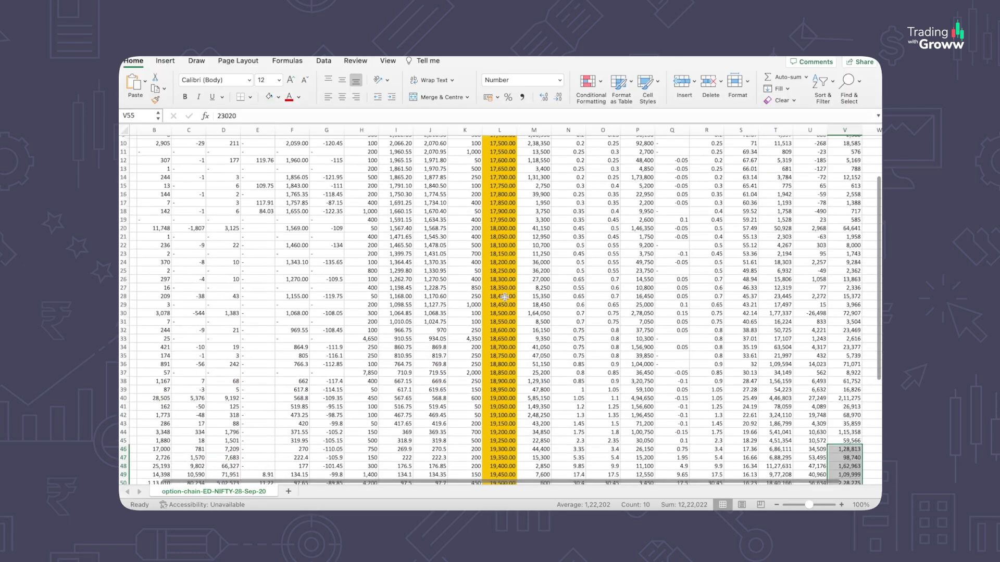
In the option chain spreadsheet in Excel, shade the call-side columns B to K light grey.
scroll(504, 298, "up", 5)
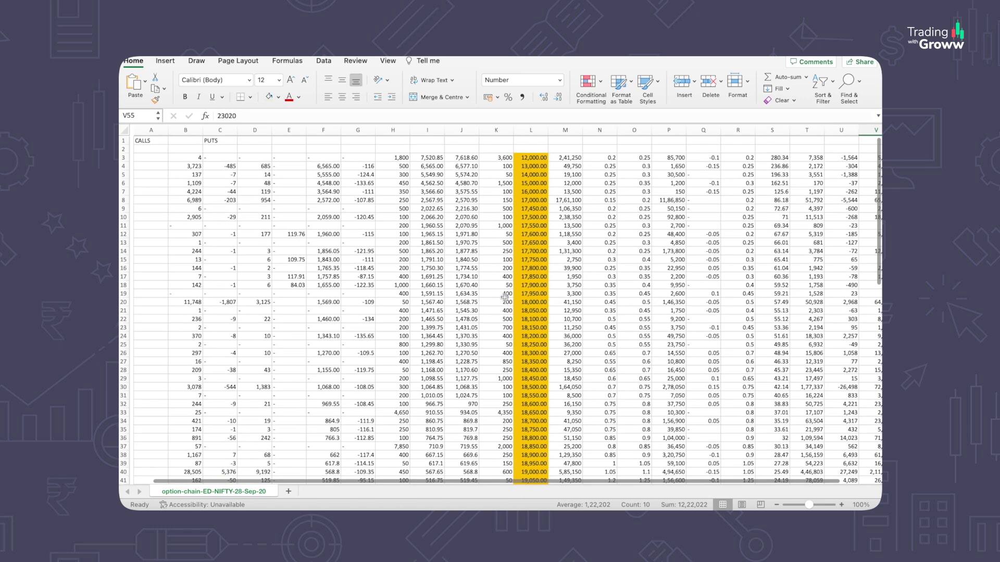
scroll(505, 297, "right", 6)
scroll(504, 298, "left", 4)
scroll(505, 297, "left", 2)
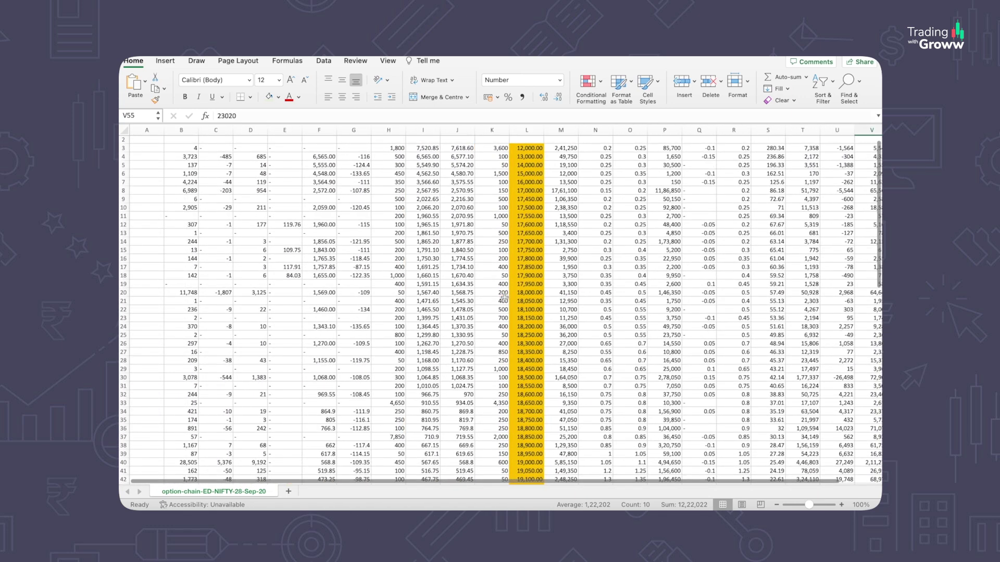
scroll(384, 273, "up", 1)
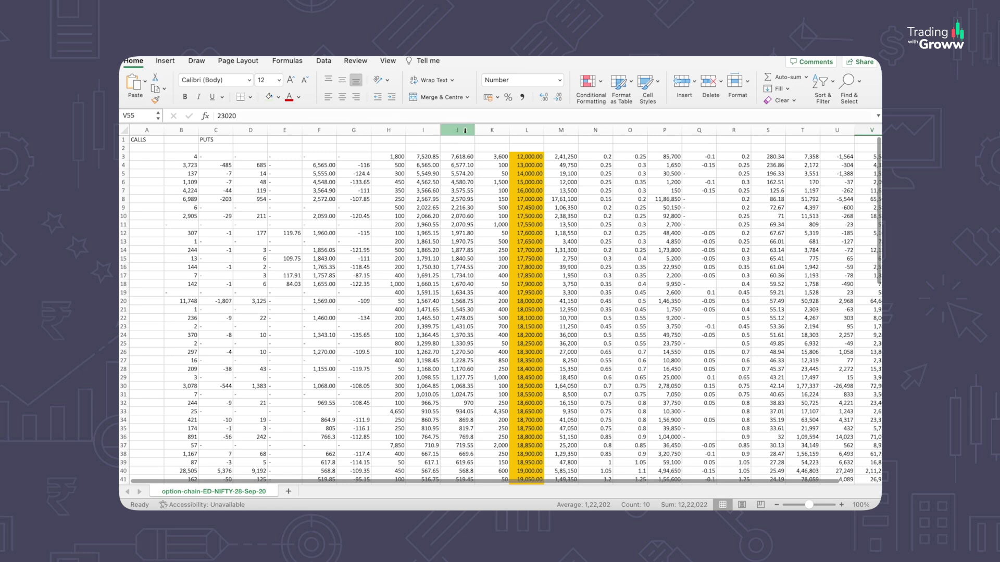
left_click_drag(492, 130, 181, 131)
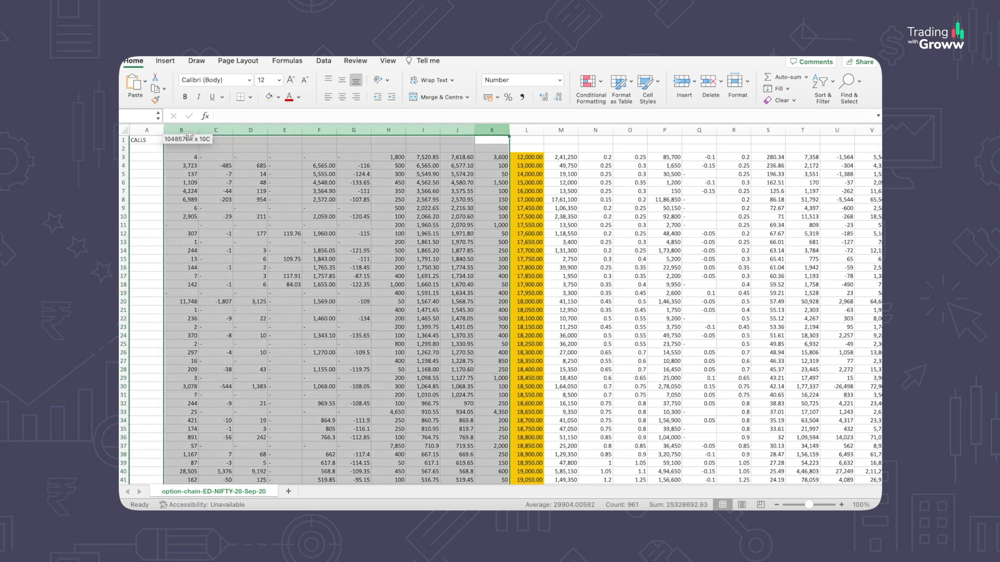
left_click(279, 97)
left_click(272, 166)
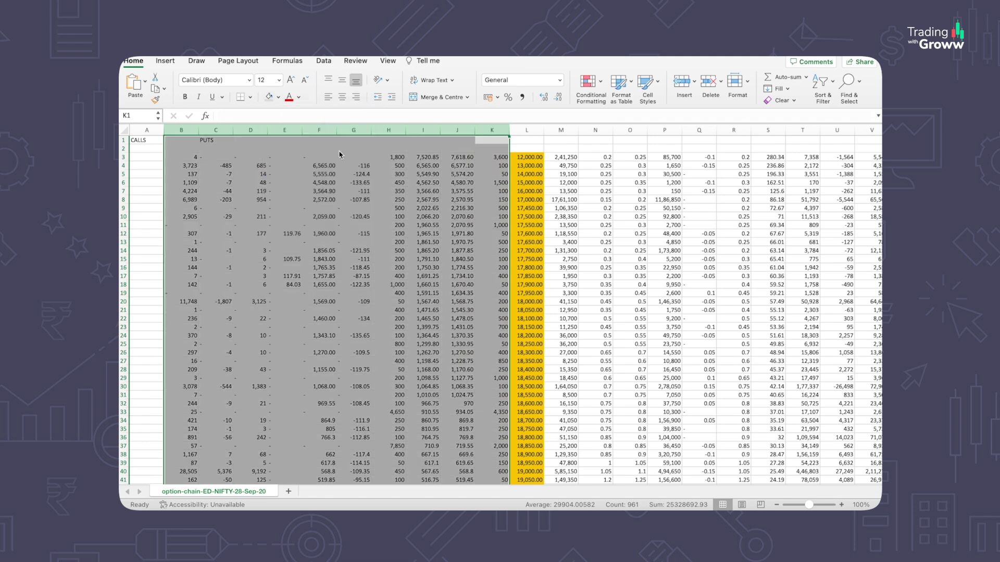
Shade the put-side columns M to V yellow.
left_click_drag(569, 134, 672, 140)
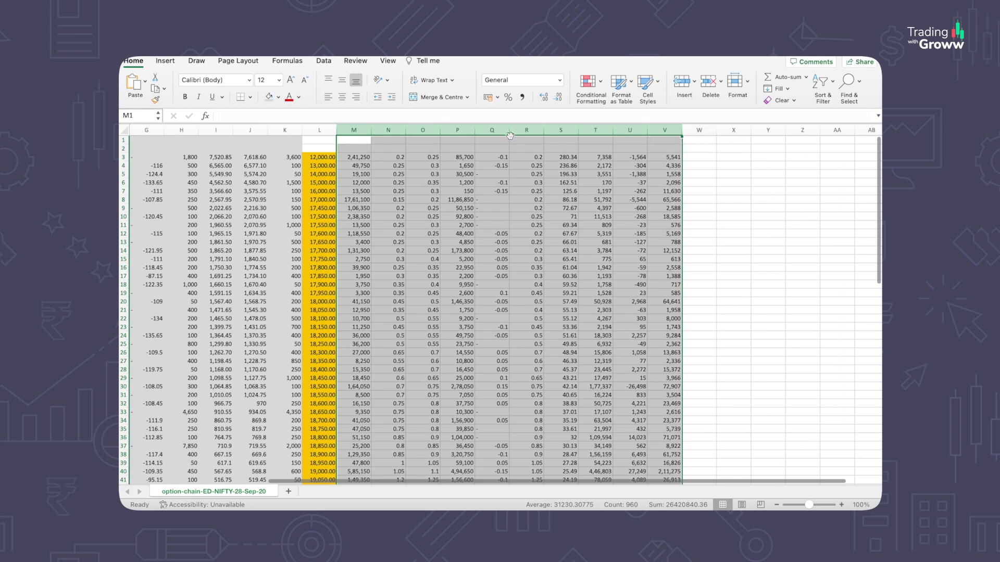
left_click(277, 99)
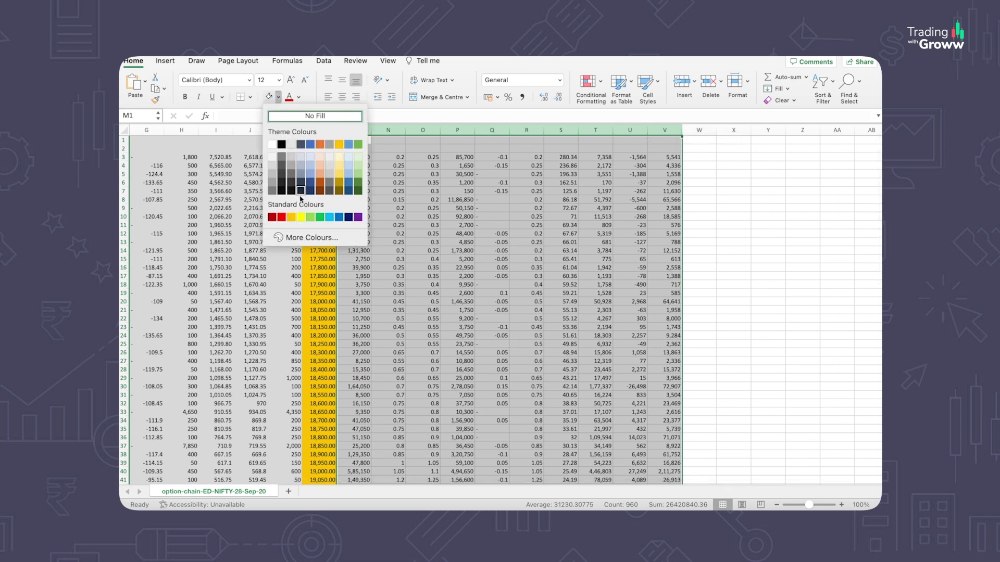
left_click(303, 217)
left_click(546, 255)
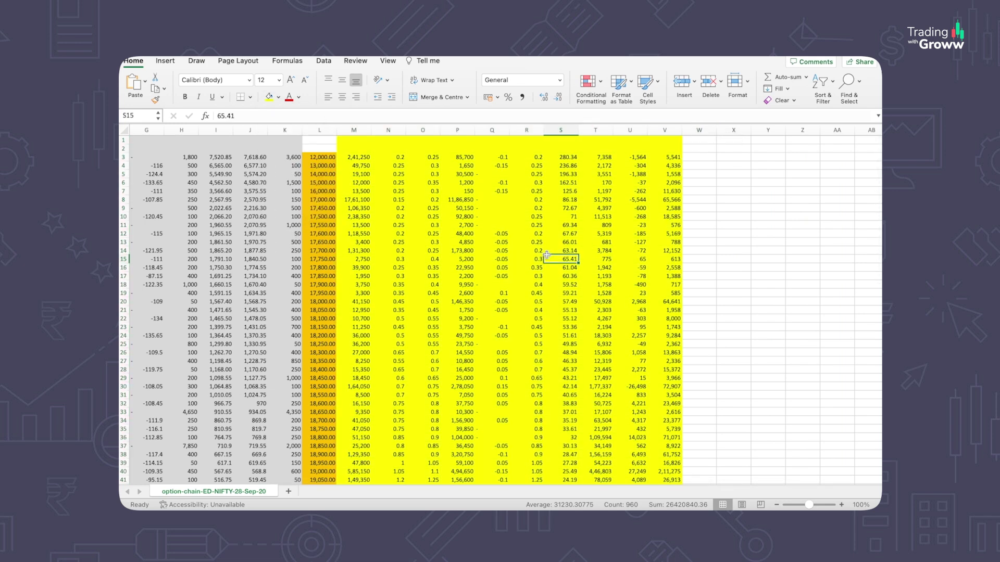
Point out the put open interest in column V and the call open interest in column B by selecting each column.
scroll(546, 255, "left", 2)
scroll(547, 255, "left", 1)
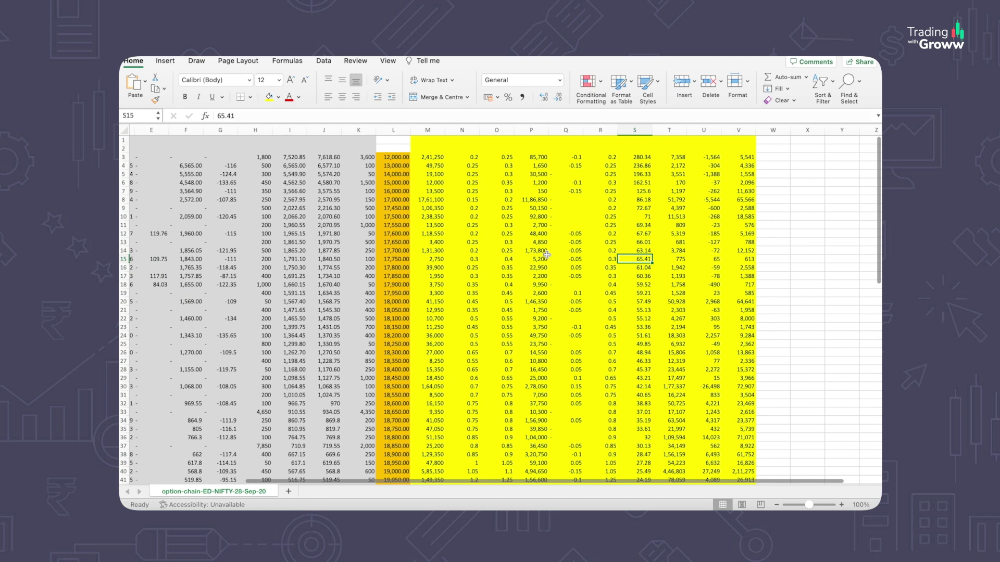
left_click(747, 132)
scroll(747, 135, "left", 4)
scroll(747, 134, "right", 1)
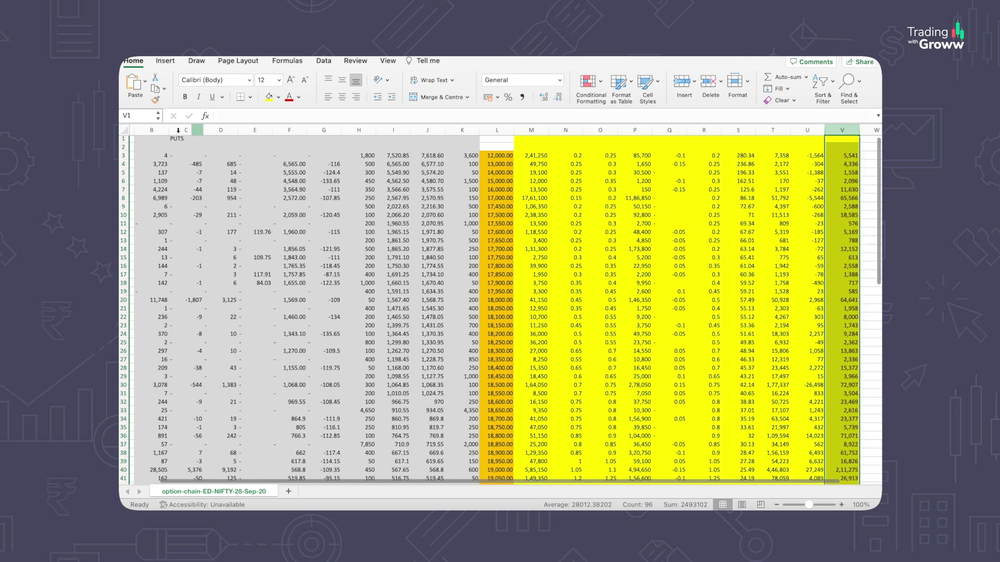
left_click(156, 131)
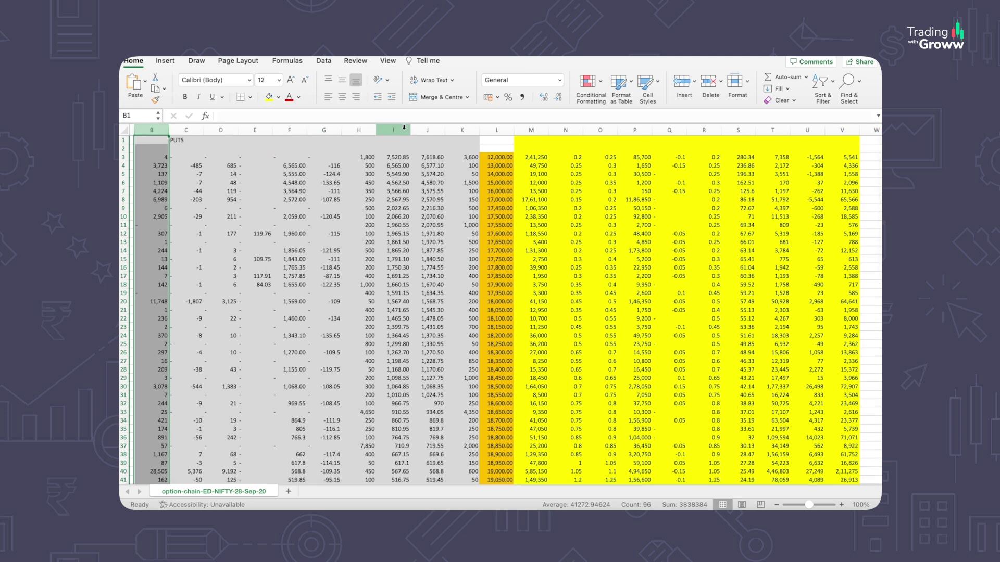
Delete all call-side columns between the call open interest in column B and the strike prices.
left_click(435, 130)
left_click_drag(435, 131, 195, 128)
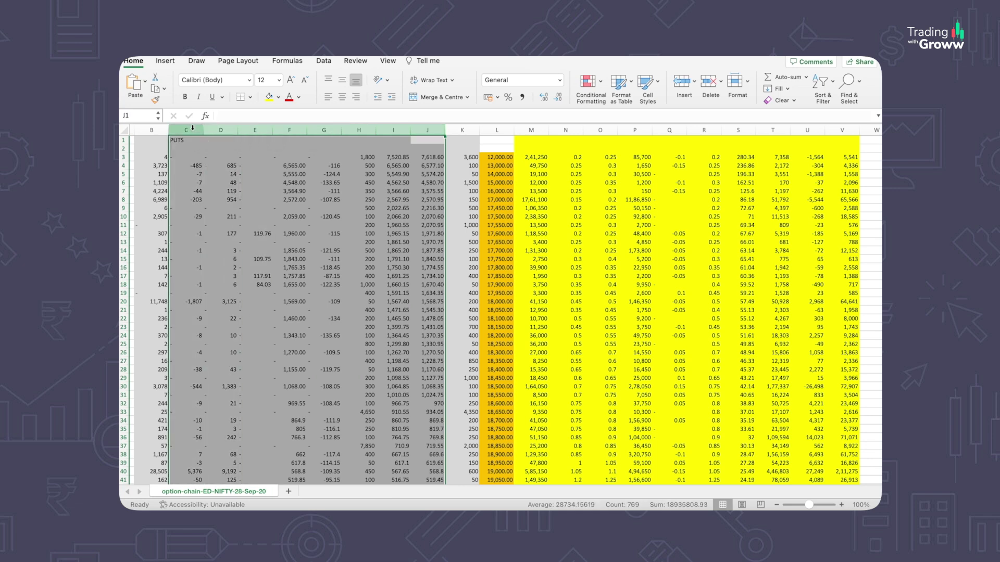
right_click(194, 127)
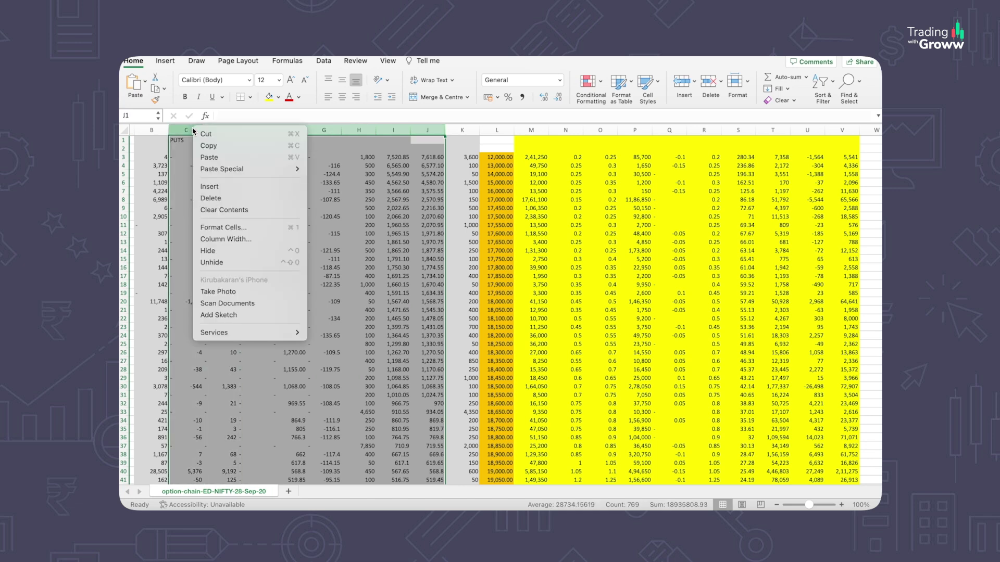
left_click(257, 201)
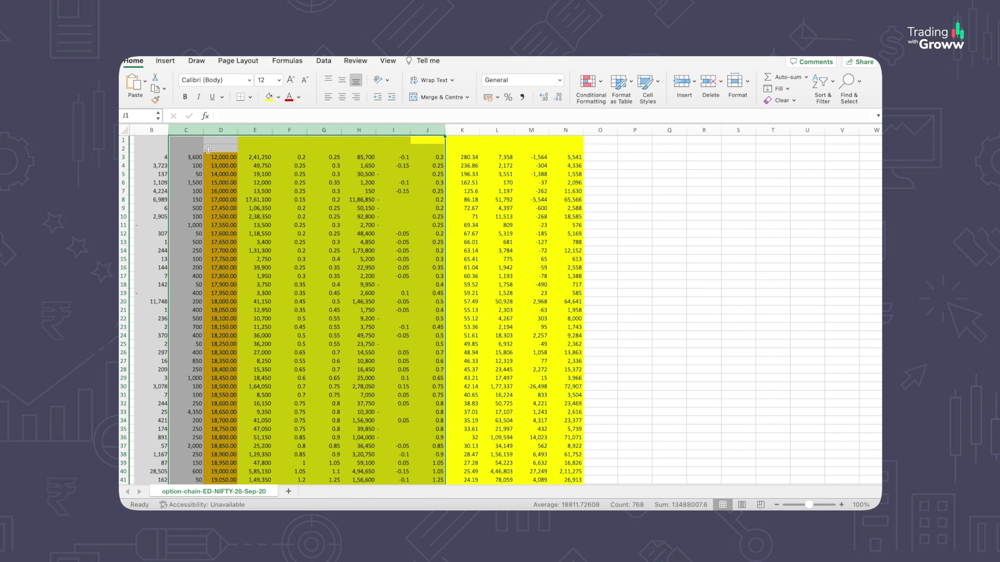
left_click(186, 130)
right_click(187, 131)
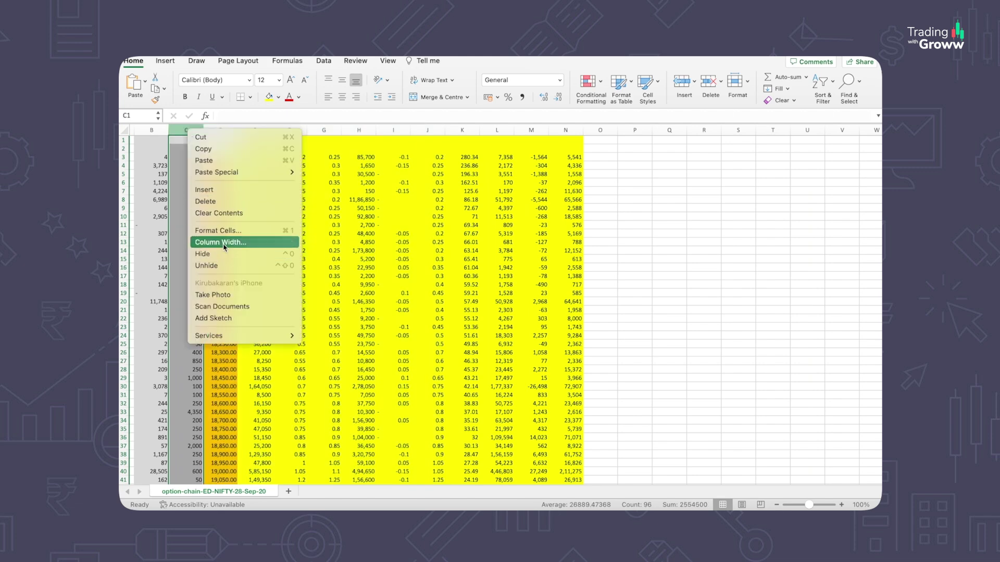
left_click(224, 201)
Delete columns D to L, the put-side columns between the strike prices and the put open interest.
left_click_drag(231, 132, 509, 130)
right_click(509, 131)
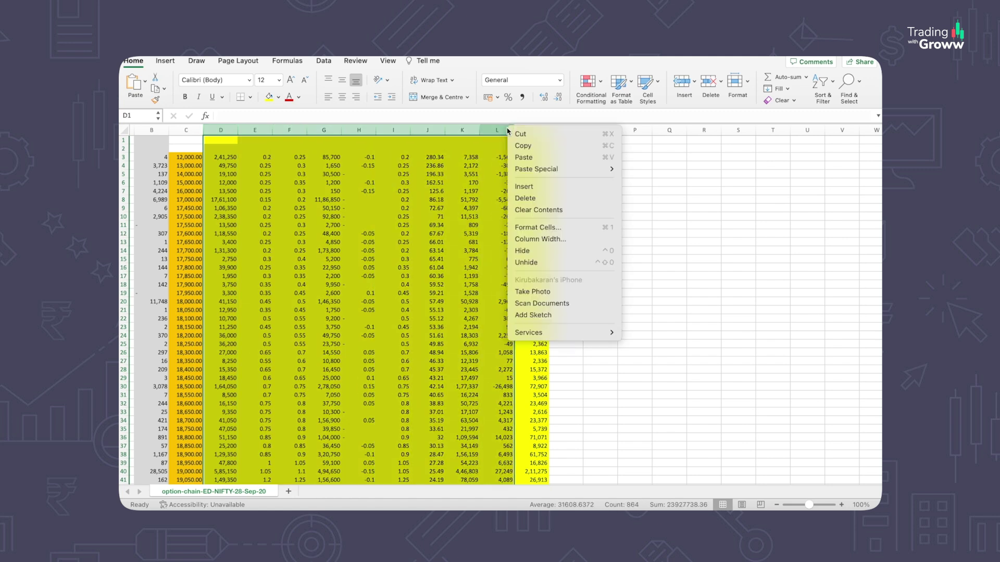
left_click(539, 198)
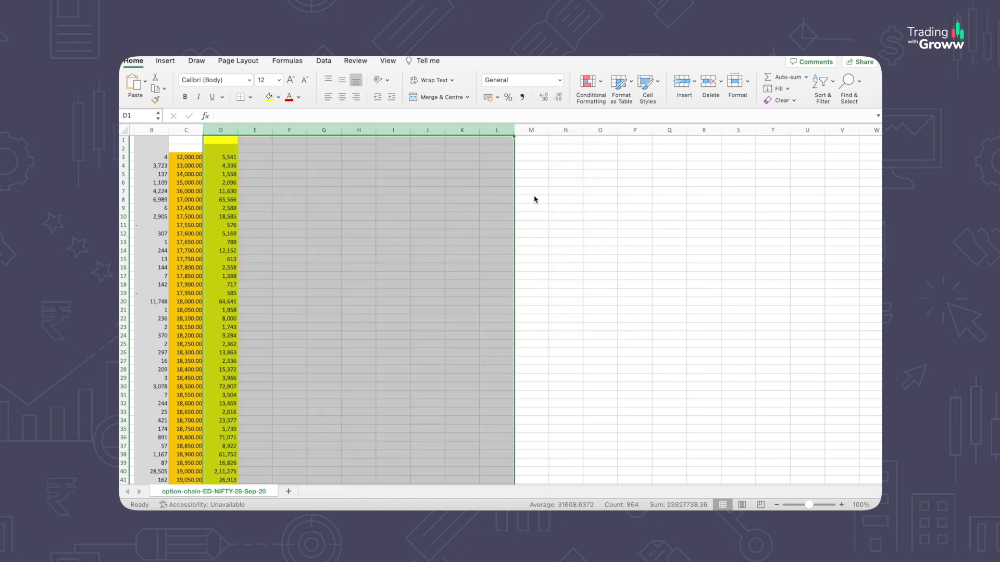
Label the put open interest column "oi" in D2 and clear the CALLS label from A1.
left_click(222, 149)
type("oi")
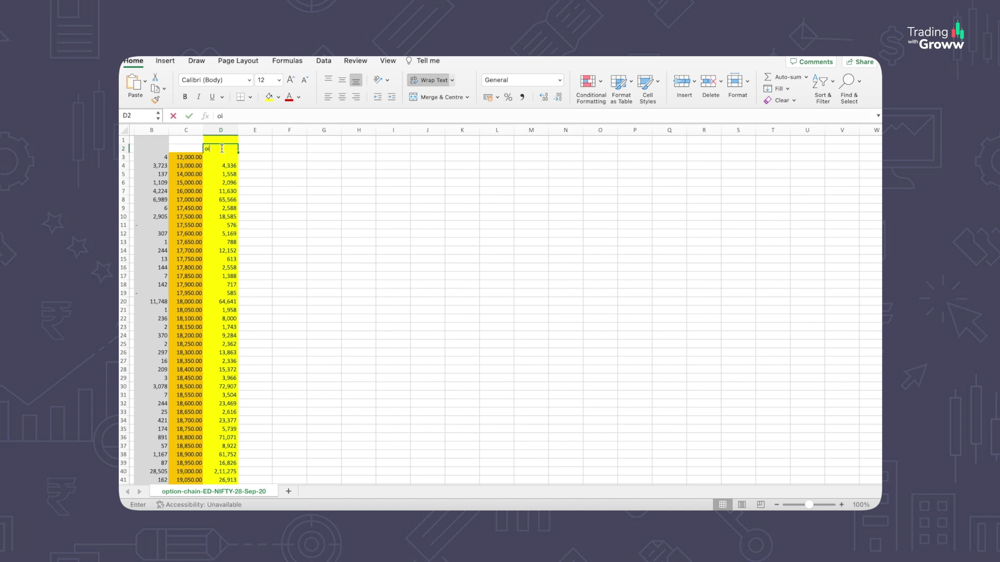
key("Left")
key("Left")
scroll(222, 149, "left", 2)
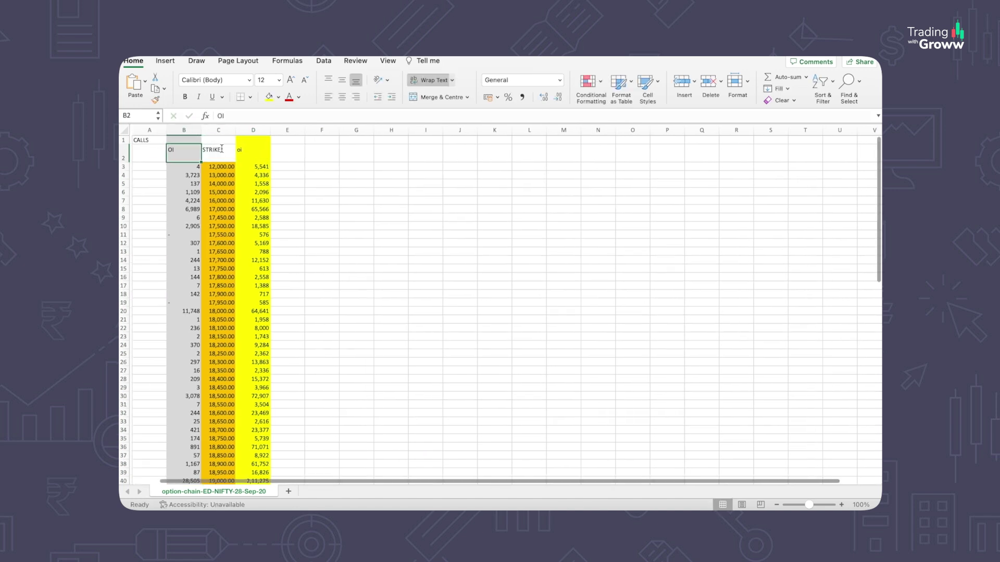
left_click(137, 139)
key("Delete")
Examine the call and put open interest in columns B and D across the strikes, particularly around the 19,600 strike.
scroll(243, 289, "down", 5)
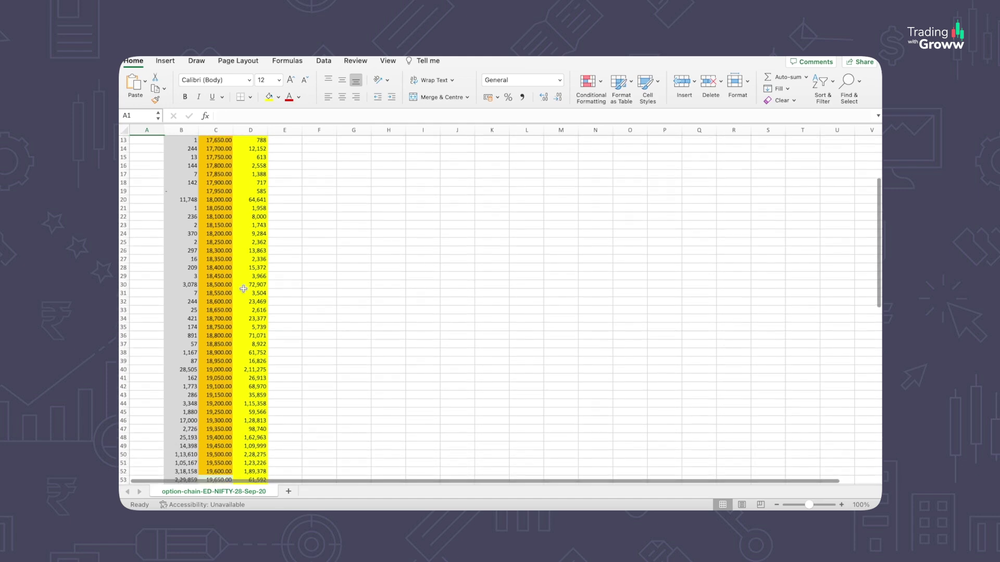
scroll(243, 289, "down", 20)
scroll(243, 289, "up", 20)
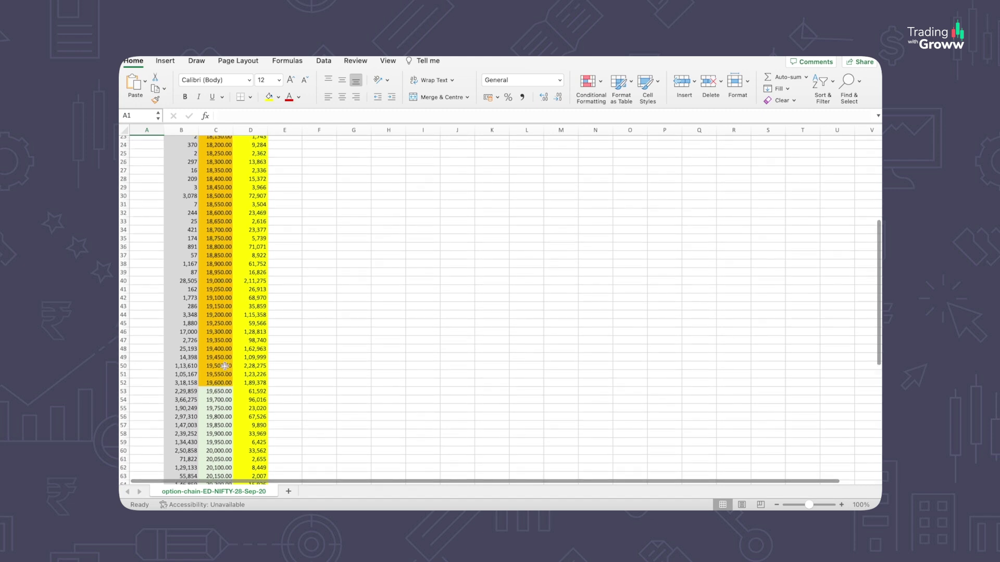
left_click(224, 383)
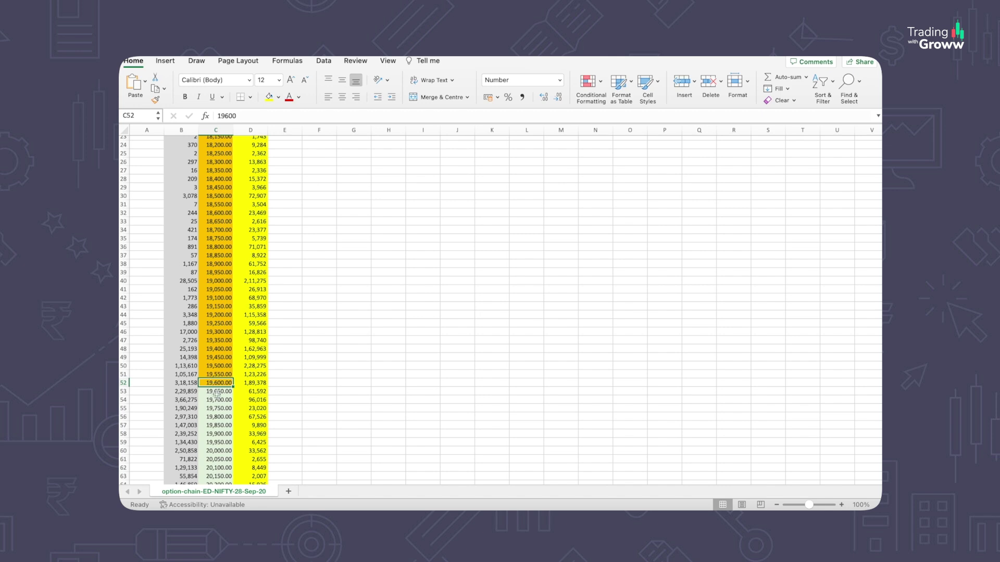
scroll(219, 424, "down", 3)
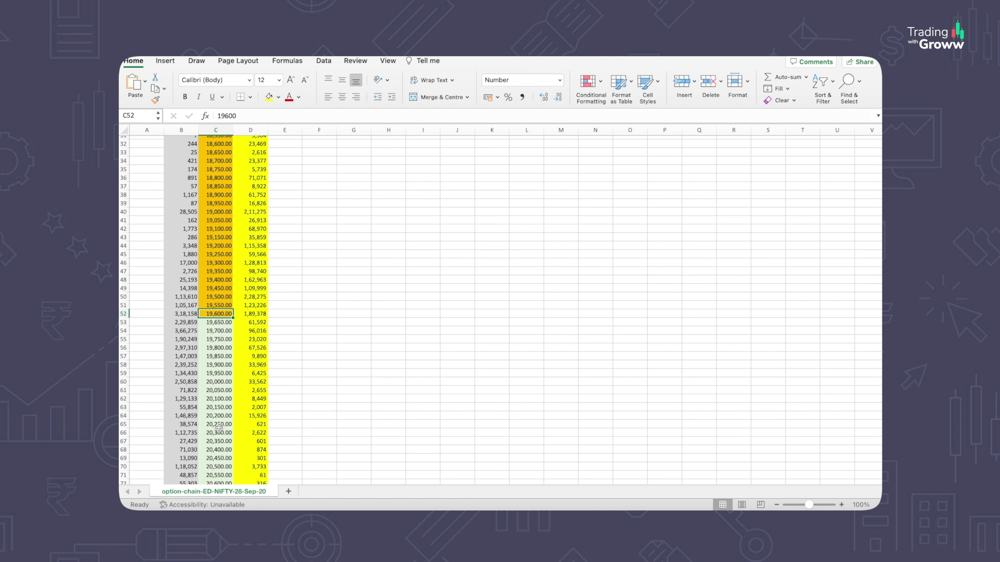
scroll(218, 428, "down", 6)
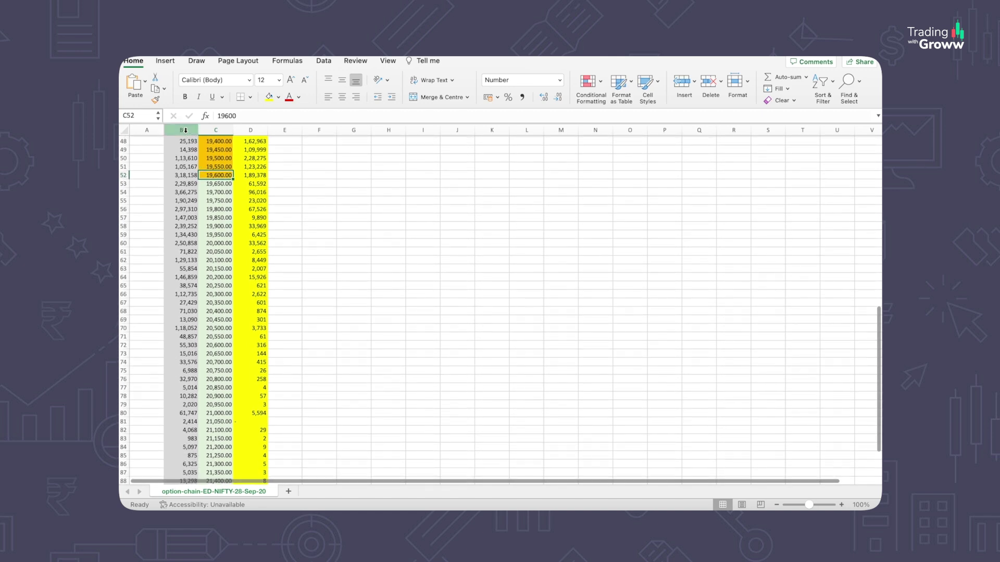
scroll(186, 130, "up", 1)
left_click(247, 129)
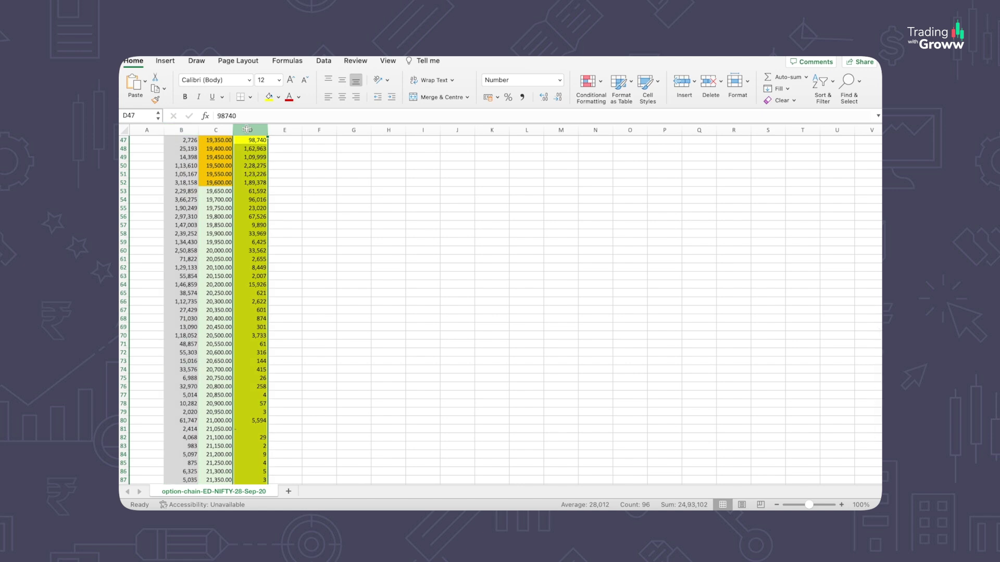
left_click(186, 129)
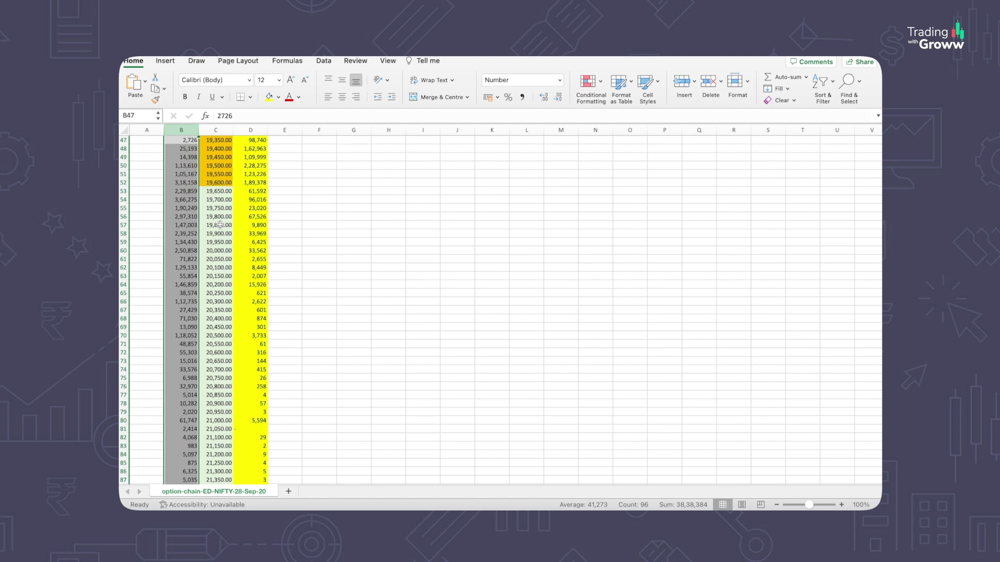
scroll(219, 224, "up", 9)
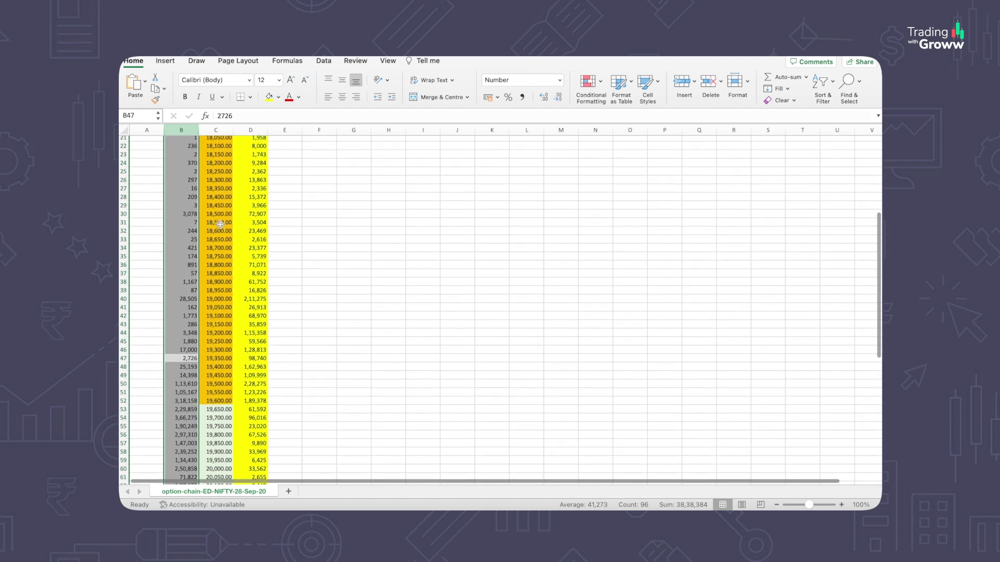
scroll(220, 224, "up", 7)
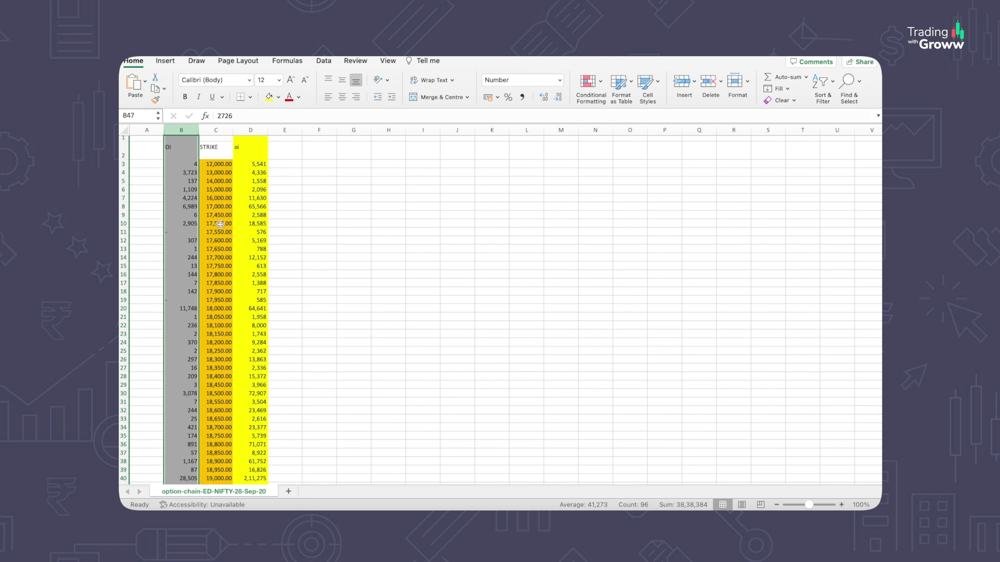
Add the heading "call" in B1 and "put" in D1 above the two open interest columns.
left_click(186, 139)
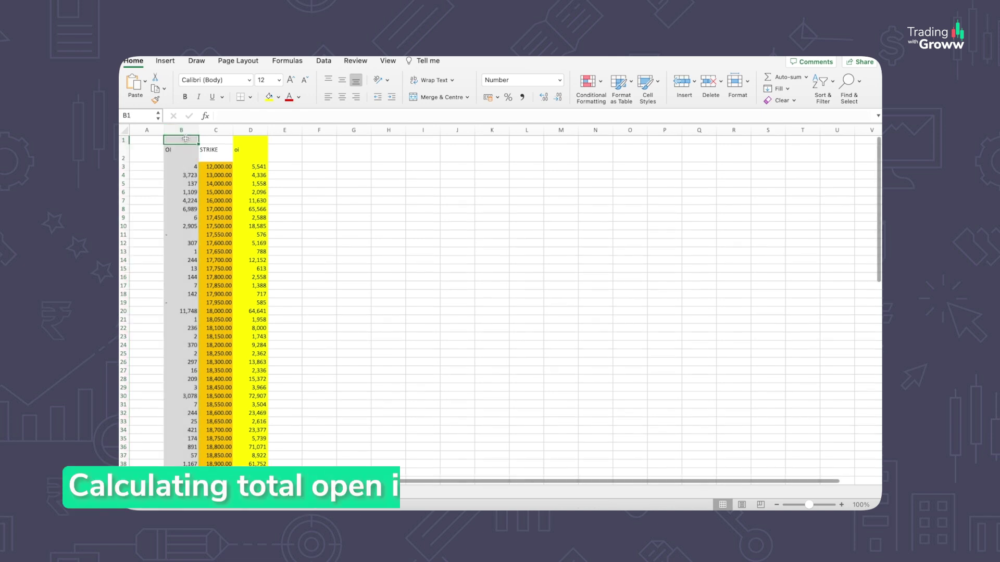
type("call")
key("Tab")
key("Tab")
type("pu")
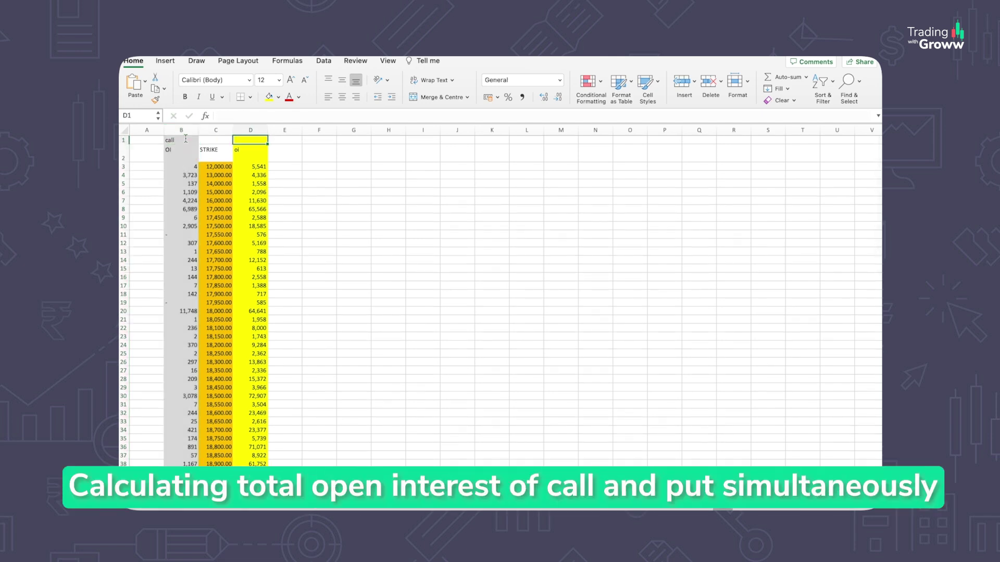
type("t")
key("Return")
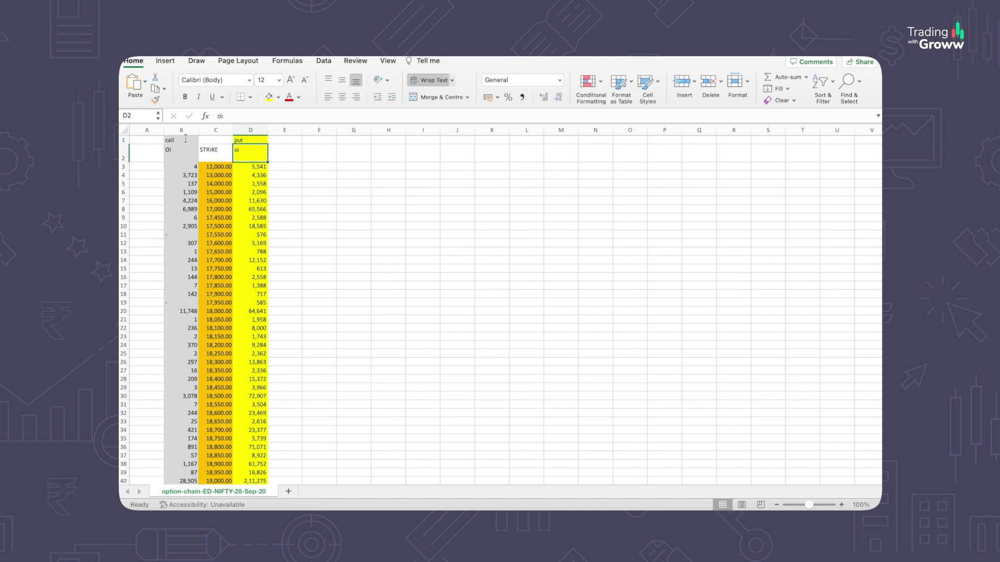
Total the call open interest below its column by entering =SUM(B3:B97) in B98.
left_click(178, 175)
key("ctrl+Down")
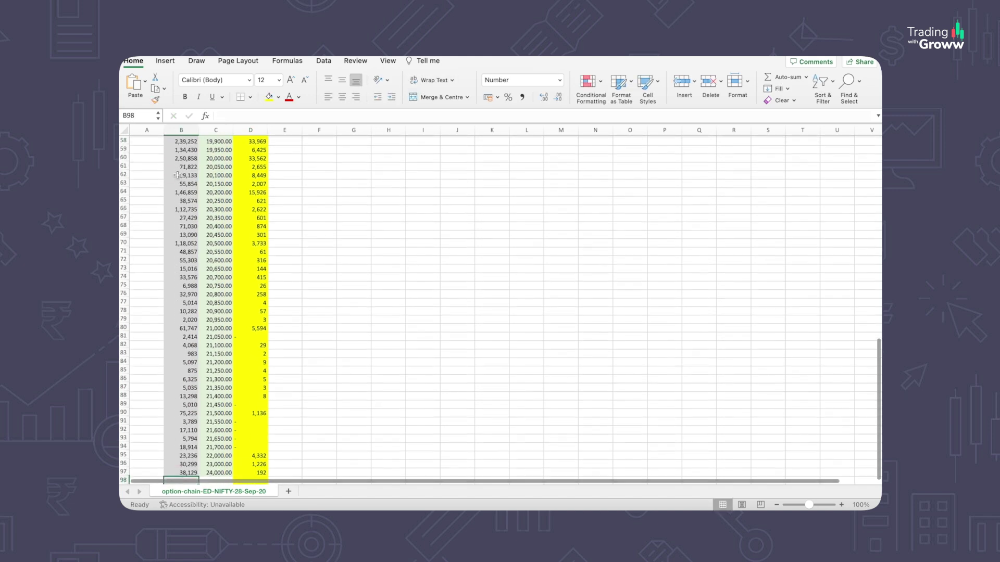
key("Down")
type("=SUM(")
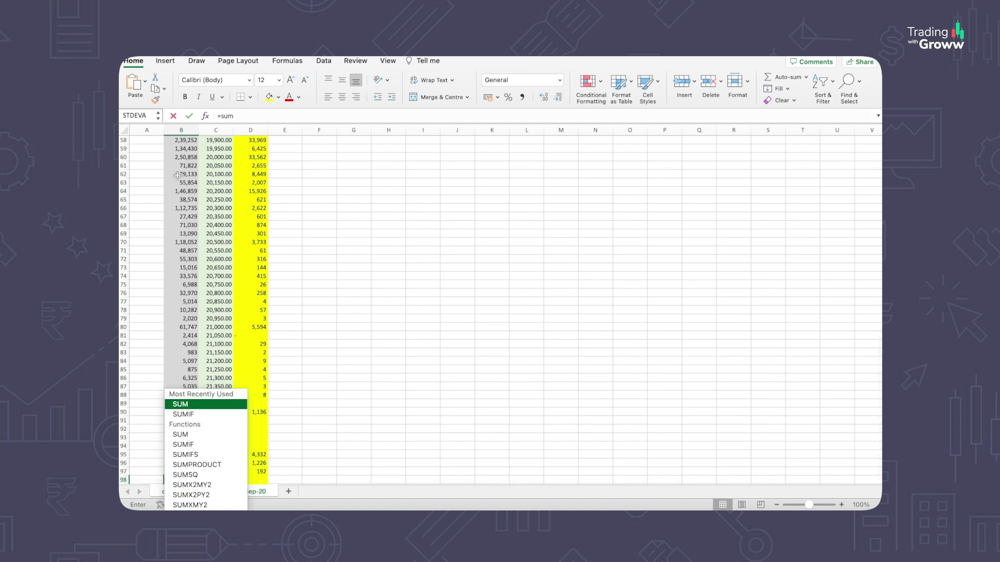
key("Up")
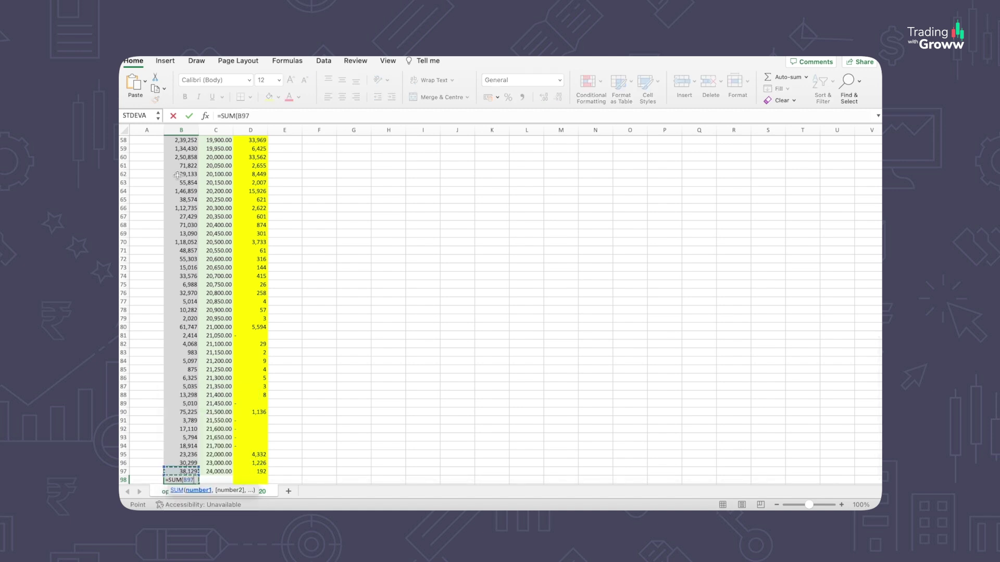
key("ctrl+shift+Up")
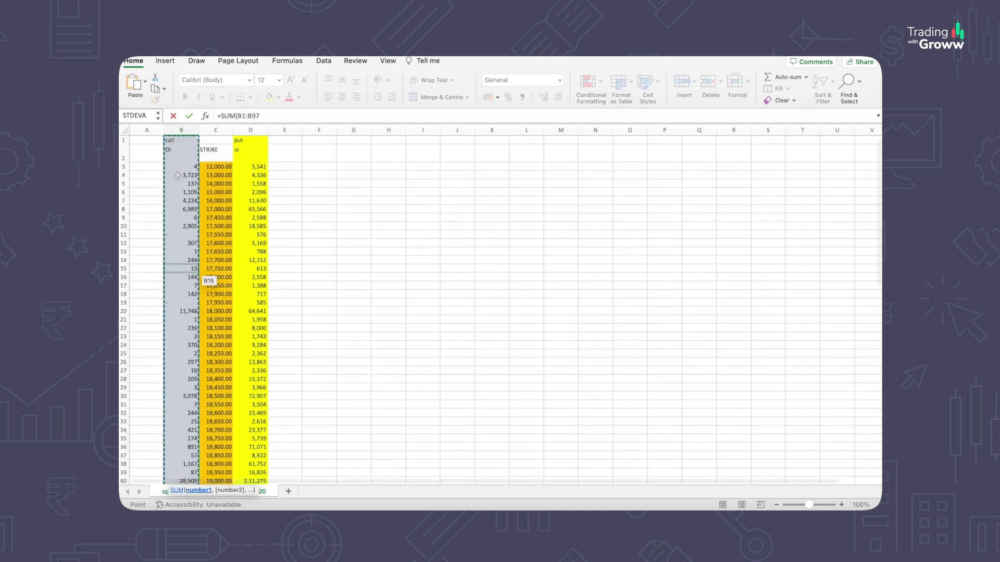
key("shift+Down")
key("shift+Down")
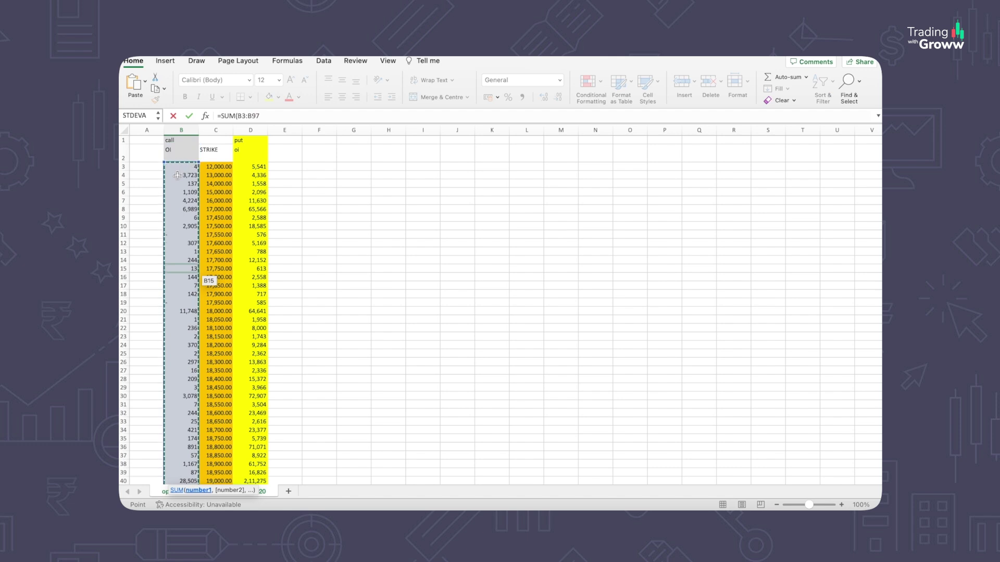
key("Return")
key("Up")
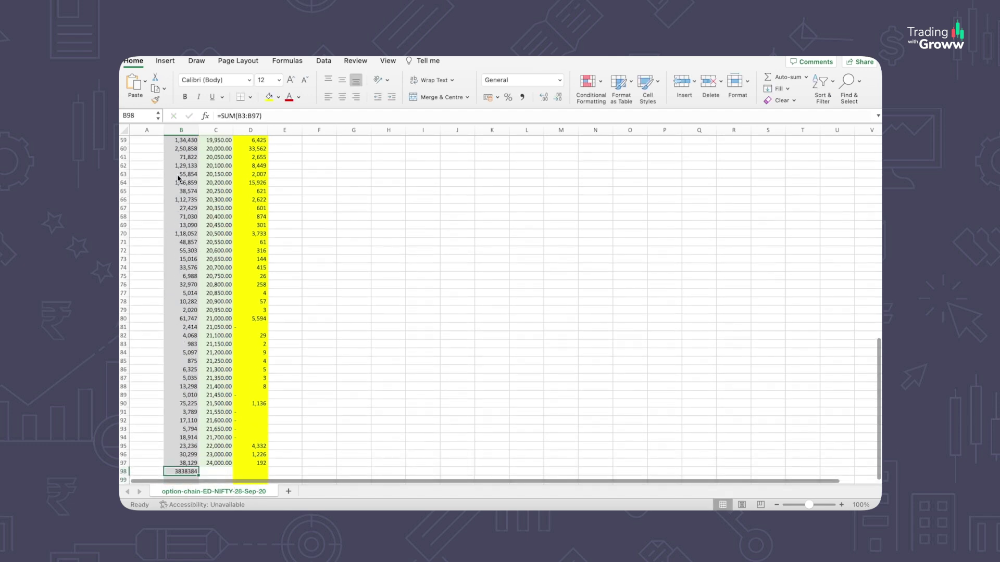
Copy the call total formula from B98 into D98 to total the put open interest.
key("ctrl+c")
key("Right")
key("Right")
key("ctrl+v")
Enter the label "PCR" in G98, in the same row as the totals.
key("Right")
key("Right")
key("Right")
type("PCR")
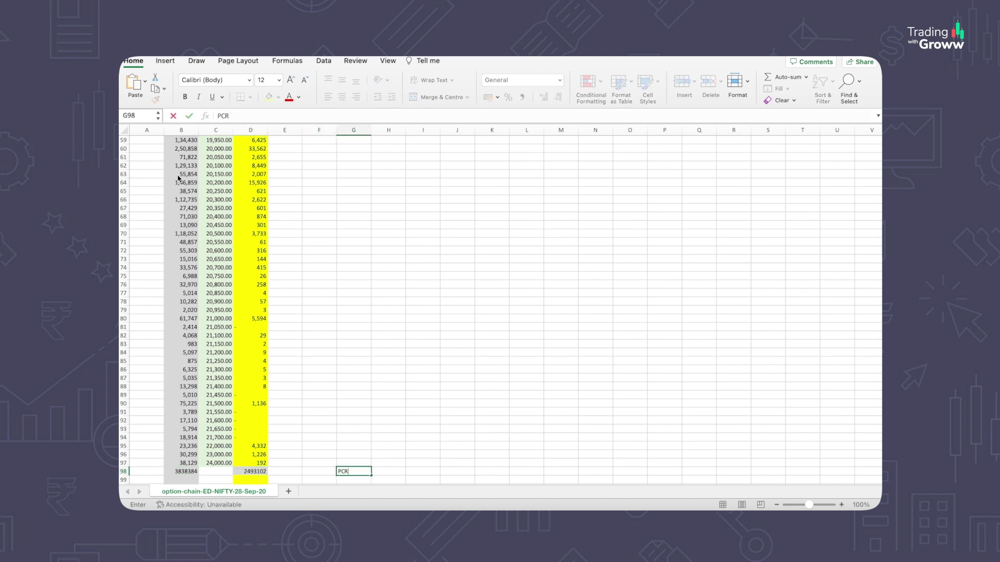
Calculate the put-call ratio in H98 by dividing the put total by the call total with =D98/B98.
key("Right")
type("=")
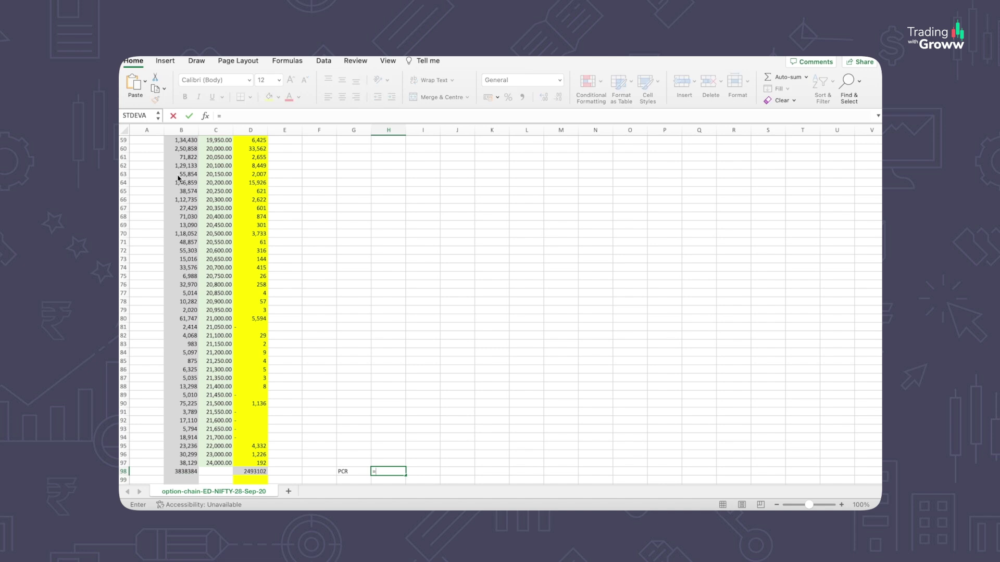
key("Left")
key("Left")
key("Left")
key("Left")
type("/")
key("Left")
key("Left")
key("Left")
key("Left")
key("Left")
key("Left")
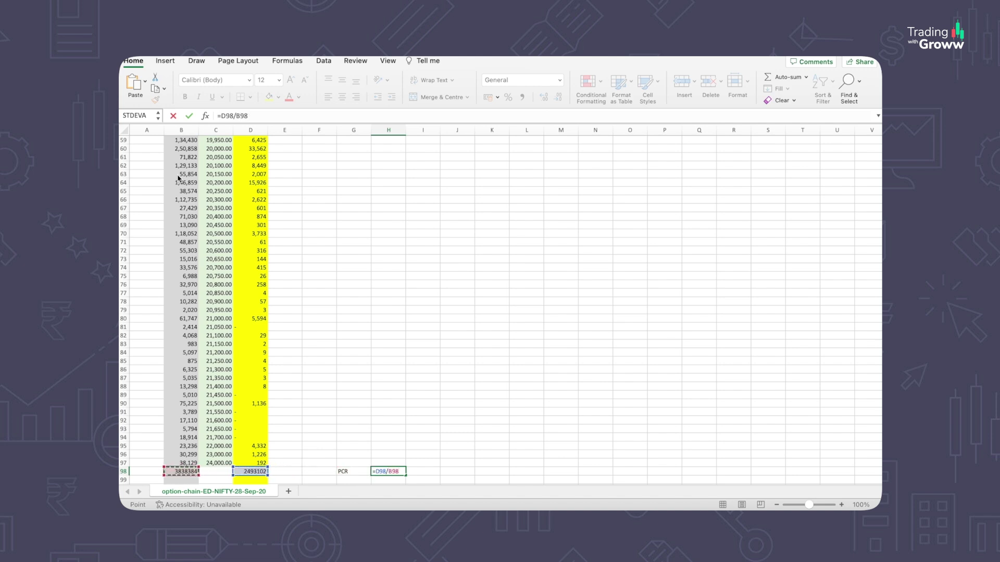
key("Return")
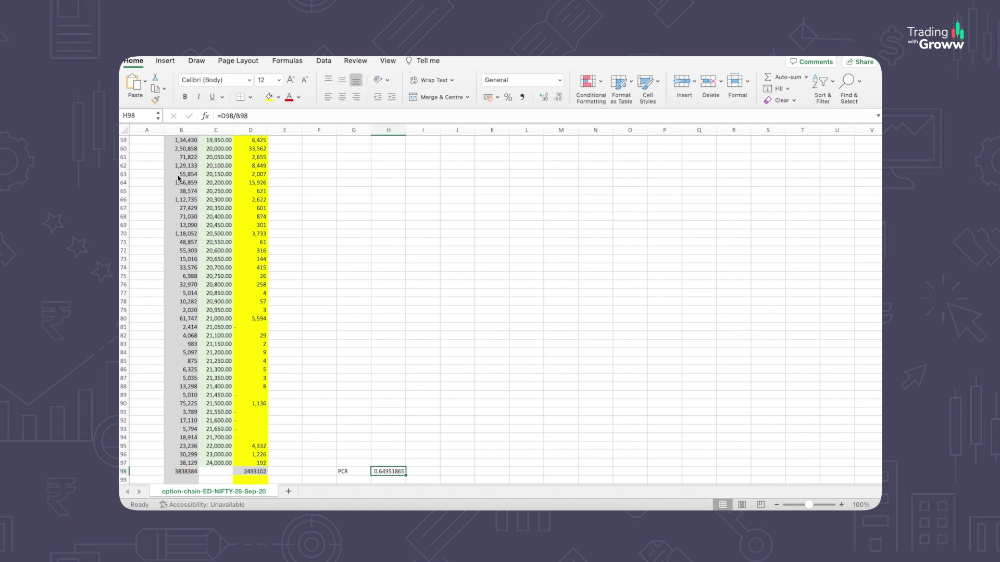
Enlarge the text of F94:H99 around the PCR label and its value to size 18.
right_click(346, 442)
left_click(322, 443)
key("Escape")
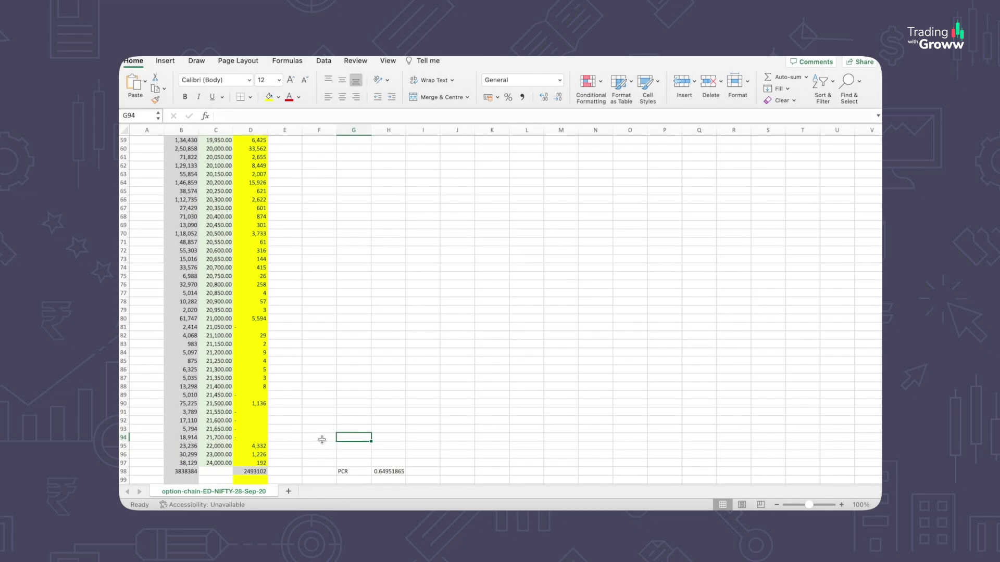
left_click_drag(322, 436, 396, 480)
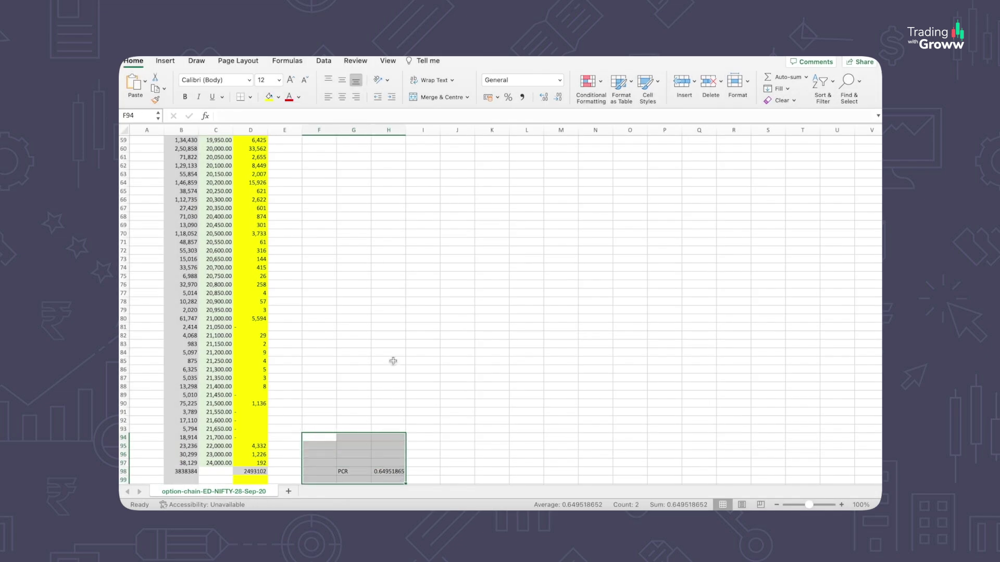
left_click(290, 81)
left_click(290, 81)
left_click(289, 81)
scroll(354, 178, "down", 3)
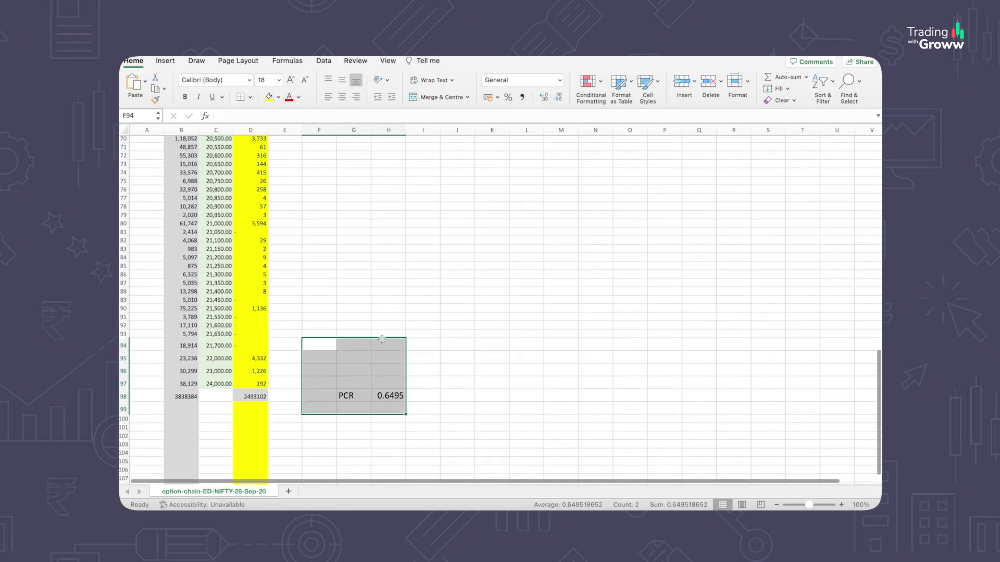
Label the two open interest totals by entering "CALL" in B99 and "PUT" in D99.
left_click(396, 395)
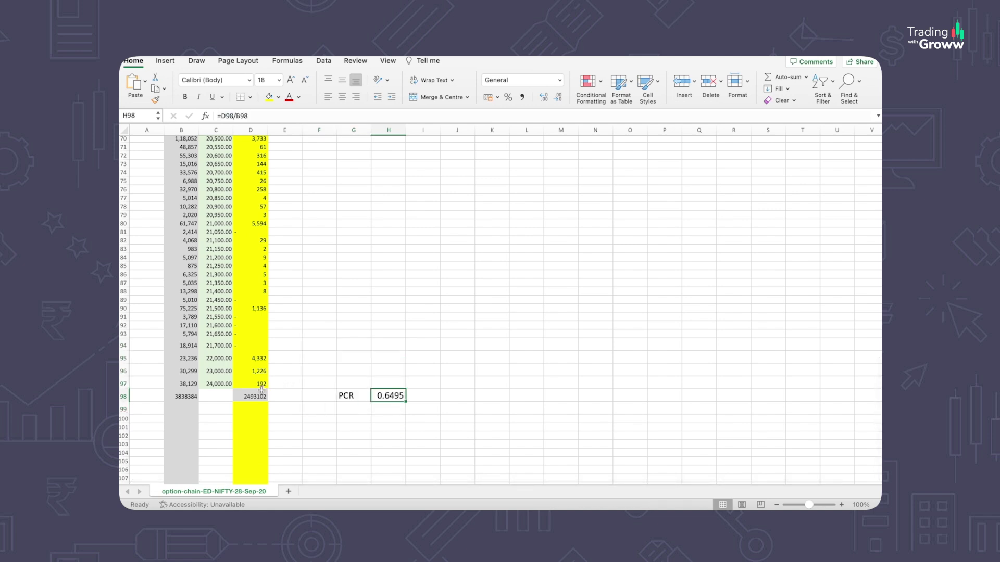
left_click(188, 398)
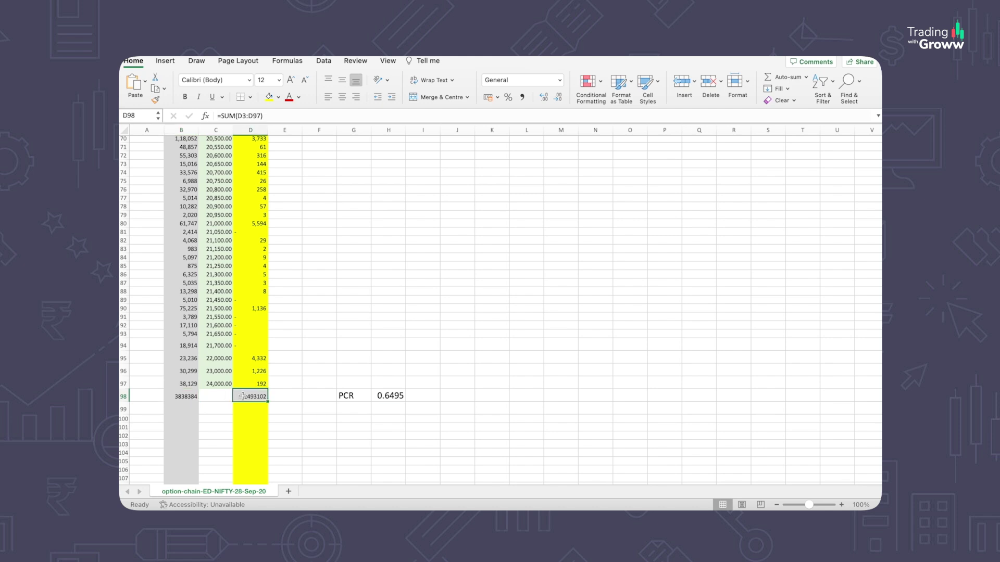
left_click(178, 396)
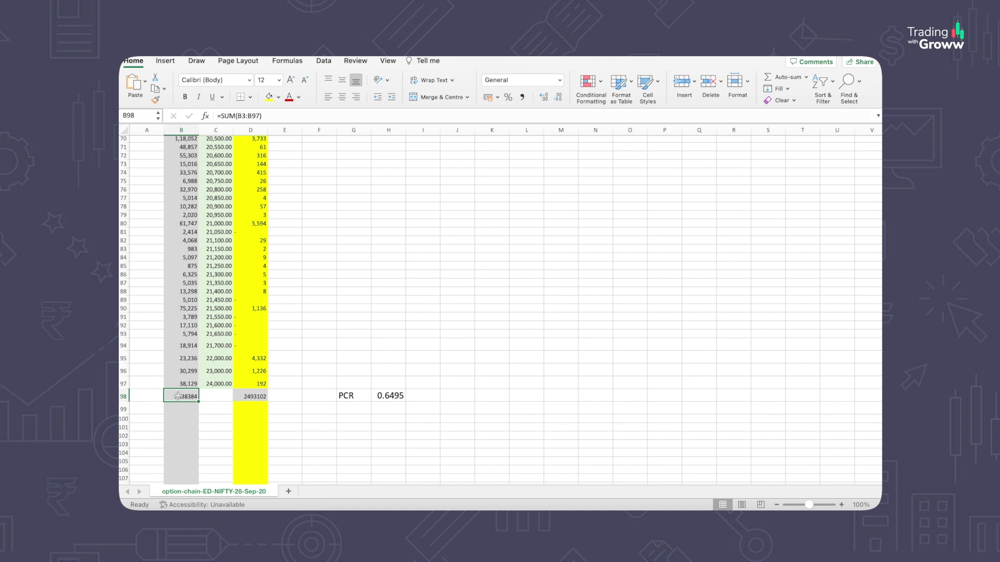
left_click(181, 407)
type("CALL")
key("Right")
key("Right")
type("PUT")
key("Return")
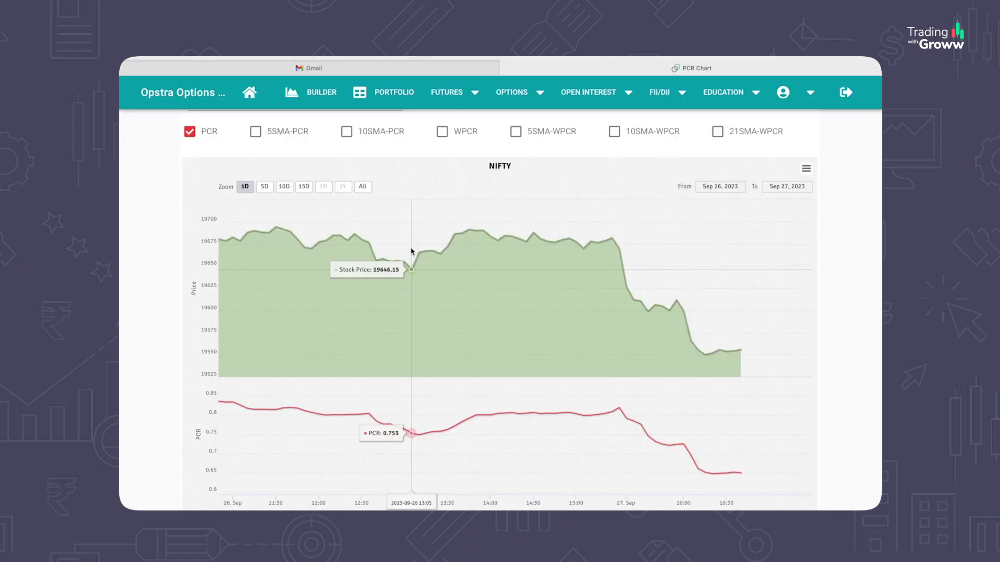
Switch to Opstra and view the NIFTY price chart together with its PCR line.
scroll(409, 250, "down", 1)
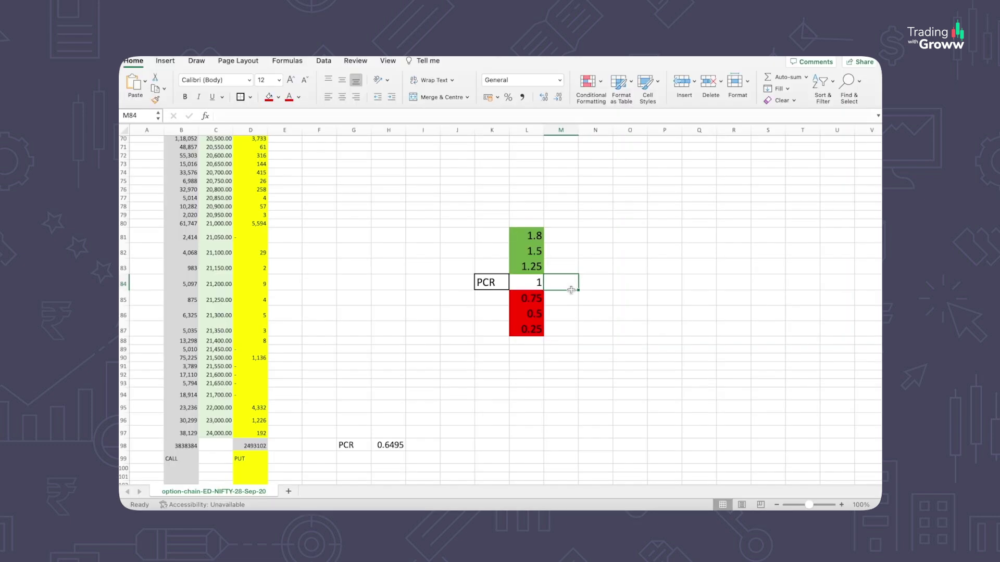
Back in Excel, examine the PCR scale in L81:L87, going through the green values above 1 and the red values below 1.
left_click(515, 280)
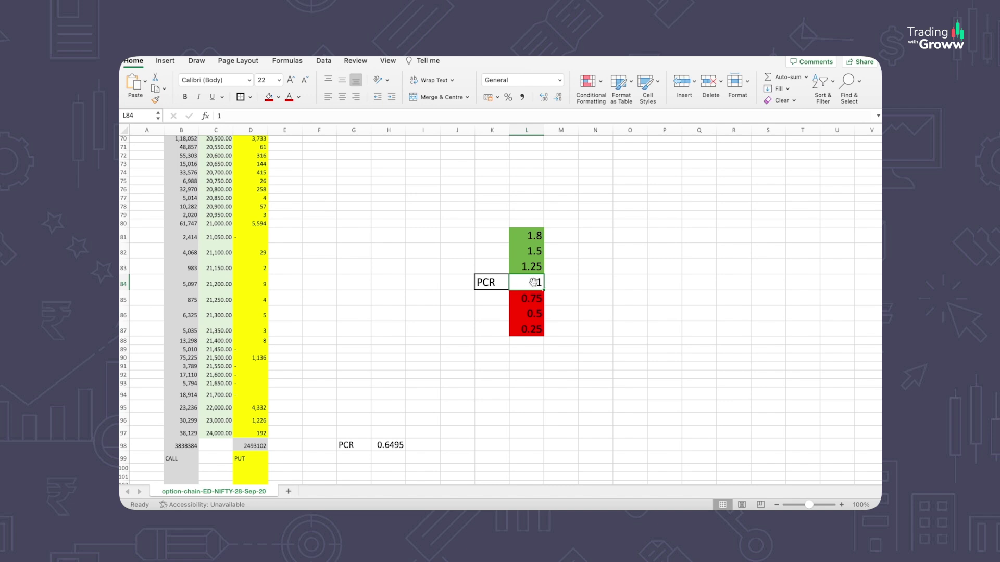
left_click(535, 268)
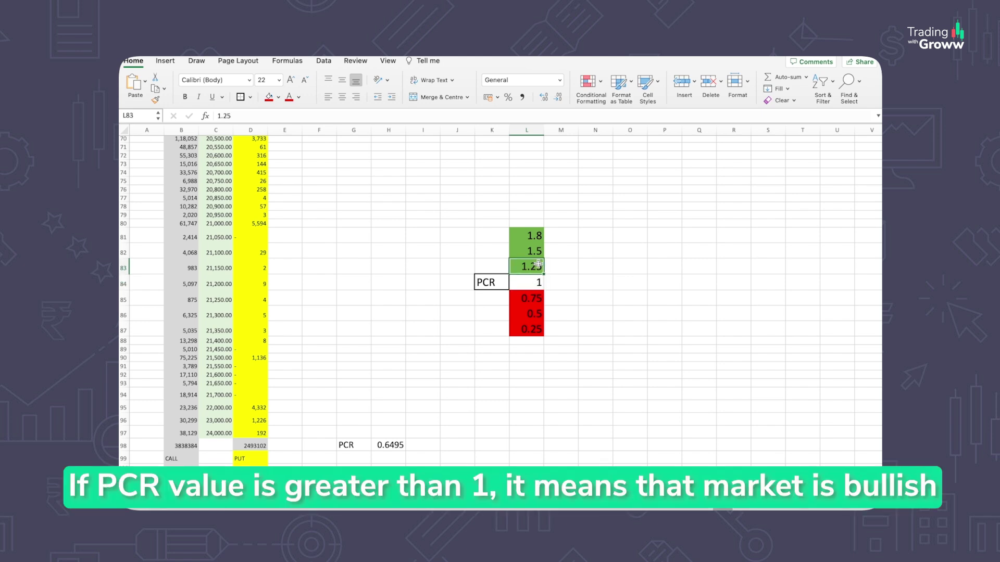
left_click(538, 253)
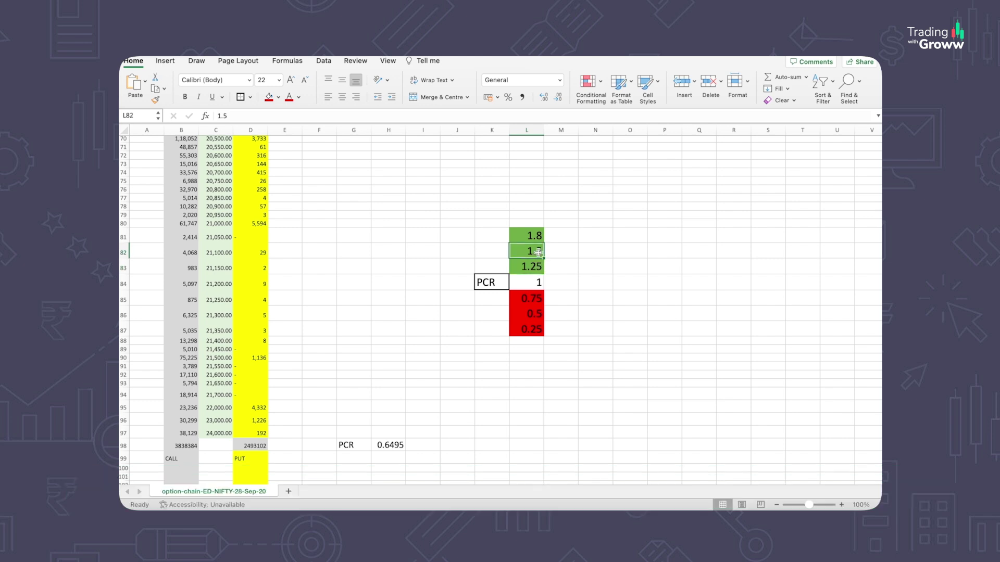
left_click(537, 236)
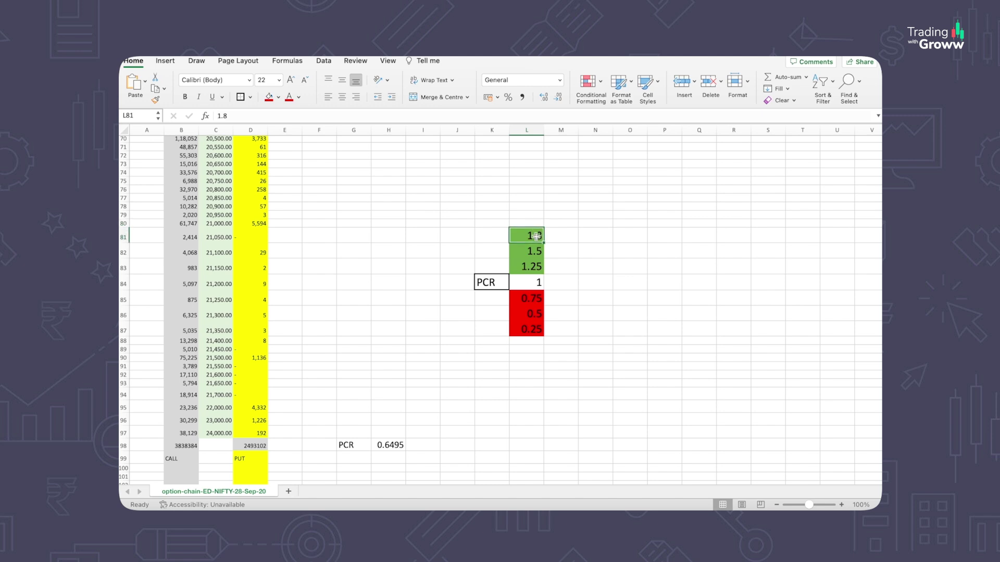
left_click(535, 288)
left_click(536, 299)
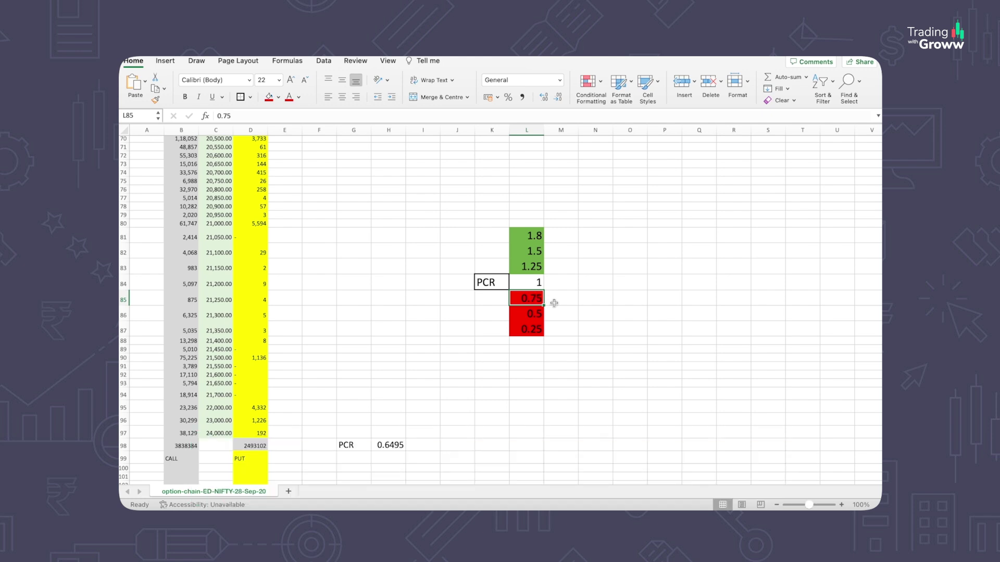
left_click(540, 311)
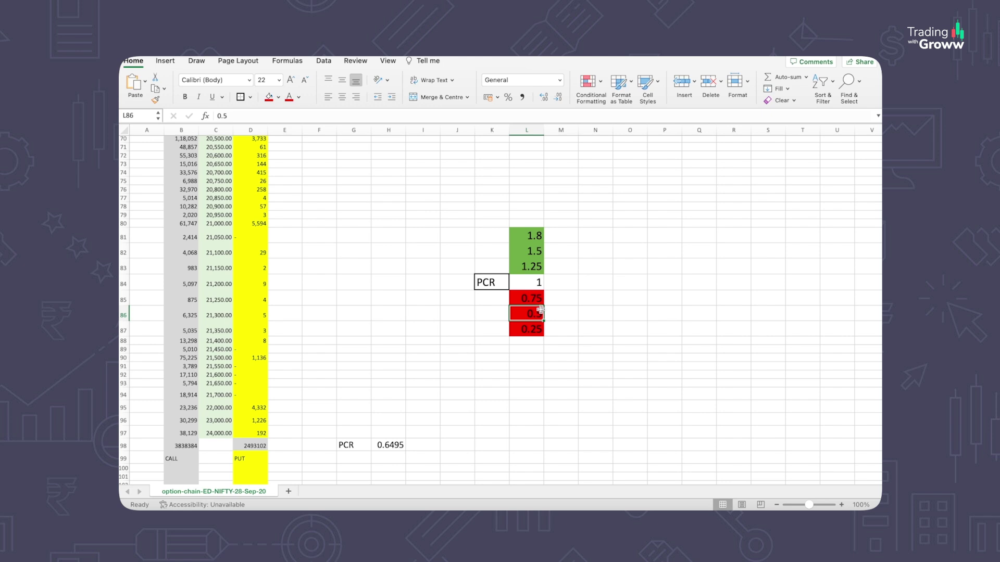
left_click(537, 332)
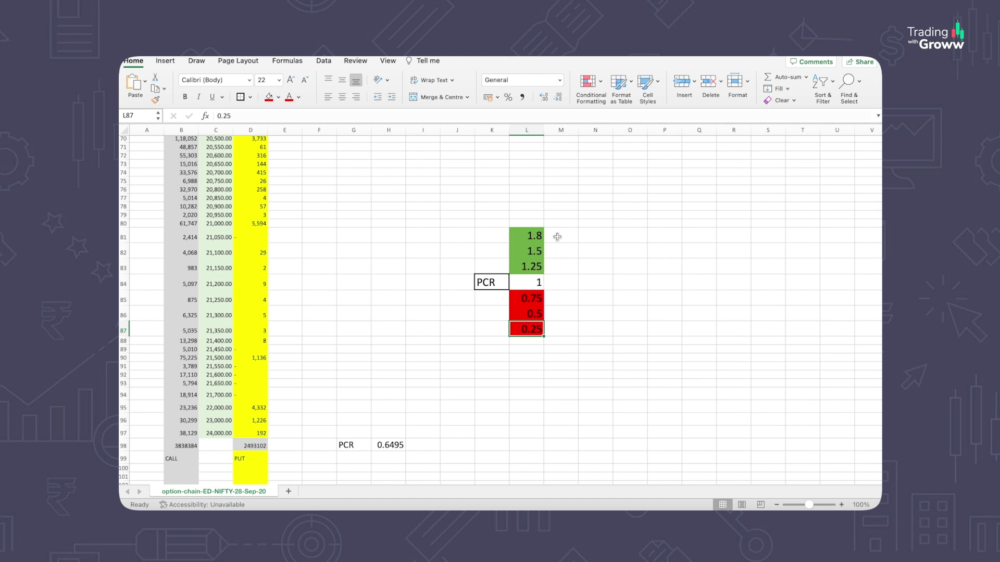
left_click(362, 312)
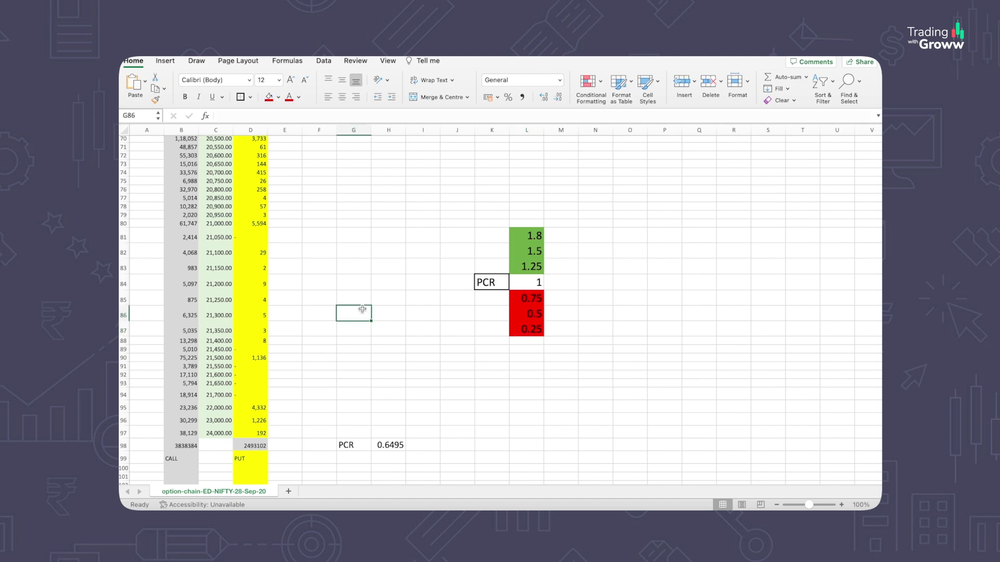
Review the call and put totals in row 98 and the open interest columns behind them, ending at the 19,600 strike.
scroll(362, 310, "up", 5)
scroll(362, 309, "down", 5)
left_click(188, 393)
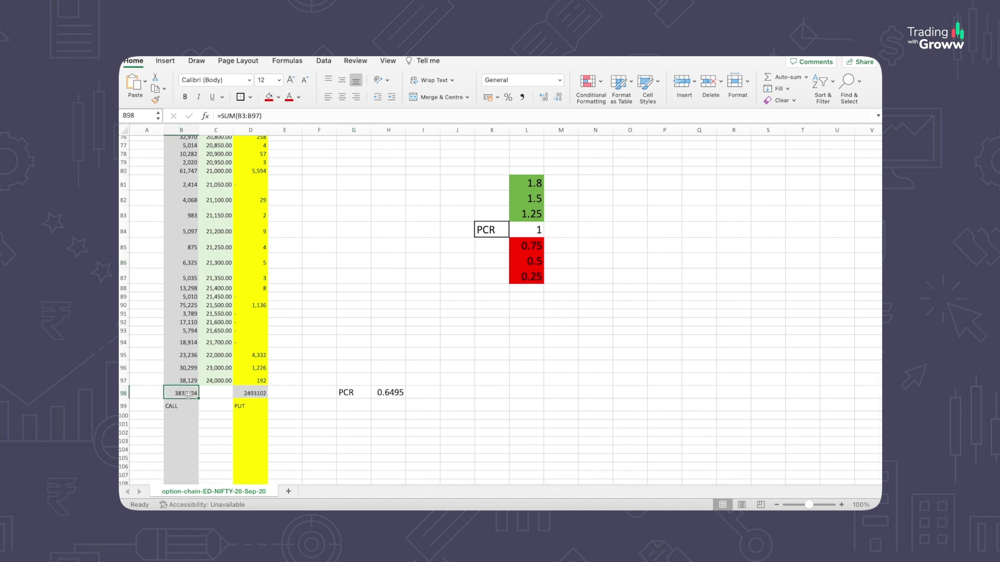
left_click(248, 393)
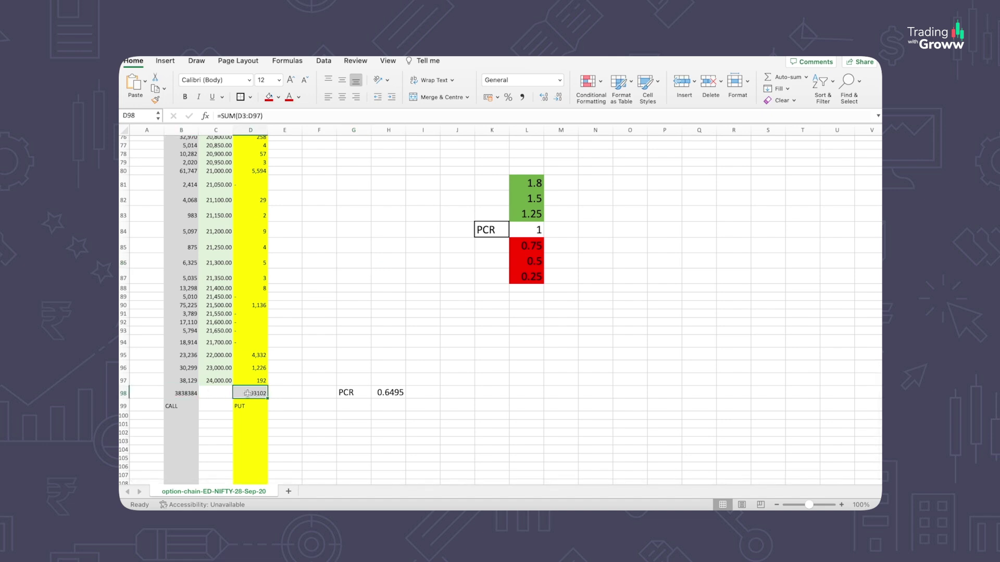
left_click(186, 416)
scroll(186, 416, "up", 10)
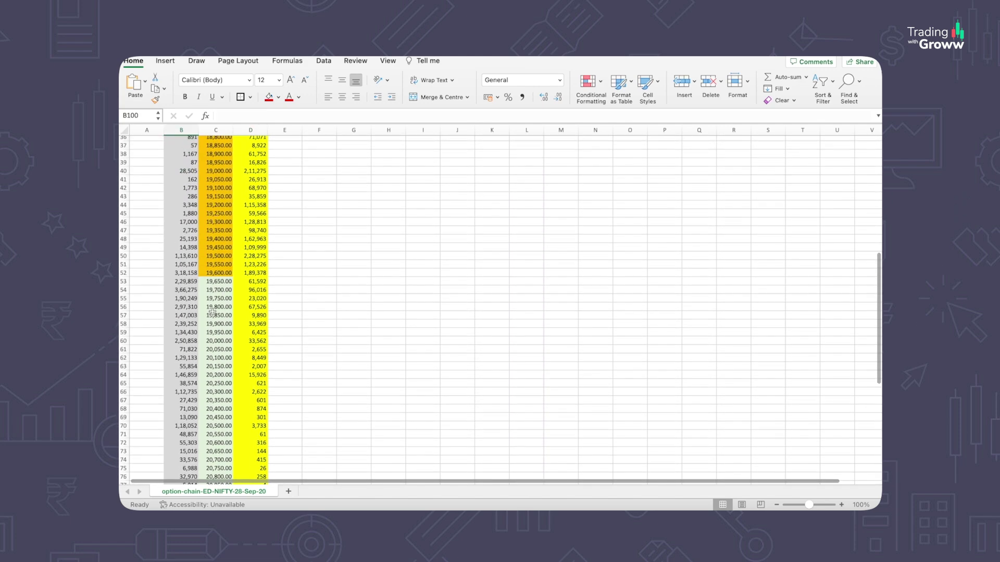
scroll(212, 313, "up", 8)
left_click(183, 139)
key("super+shift+Down")
scroll(253, 149, "down", 7)
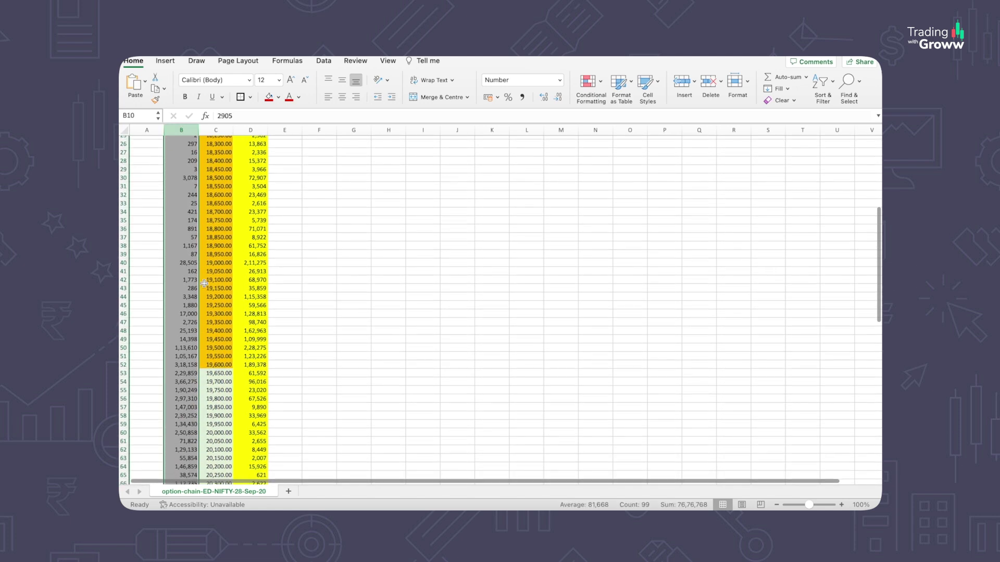
left_click(253, 137)
key("super+shift+Down")
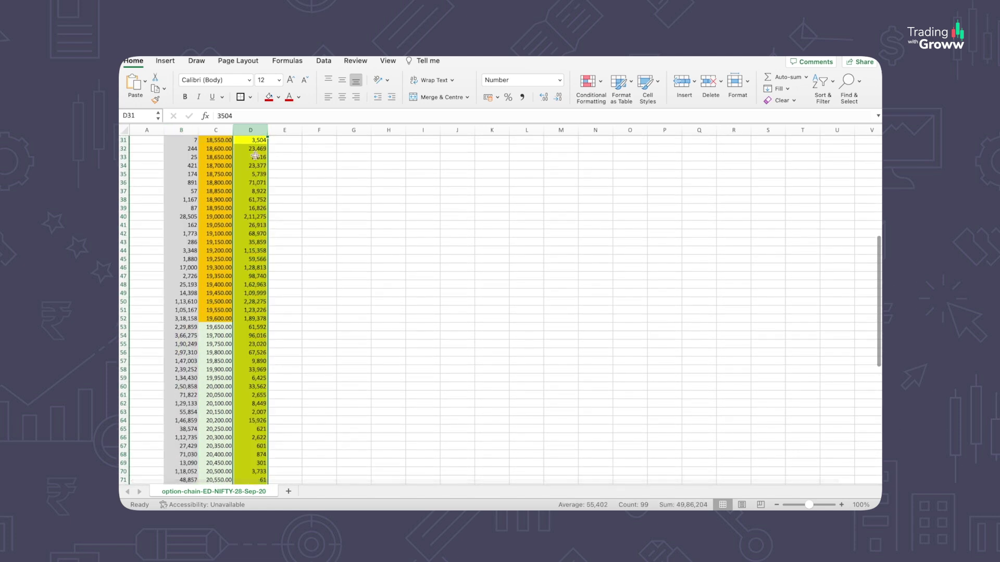
left_click(216, 318)
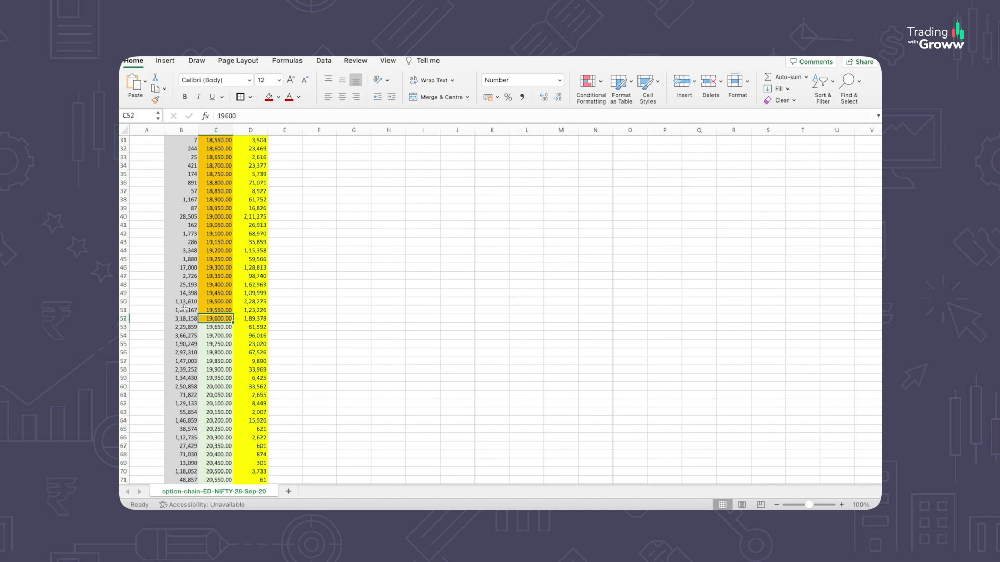
Number the ten call strikes from 19,500 to 19,950 by entering 1 to 10 down A50:A59.
left_click(154, 304)
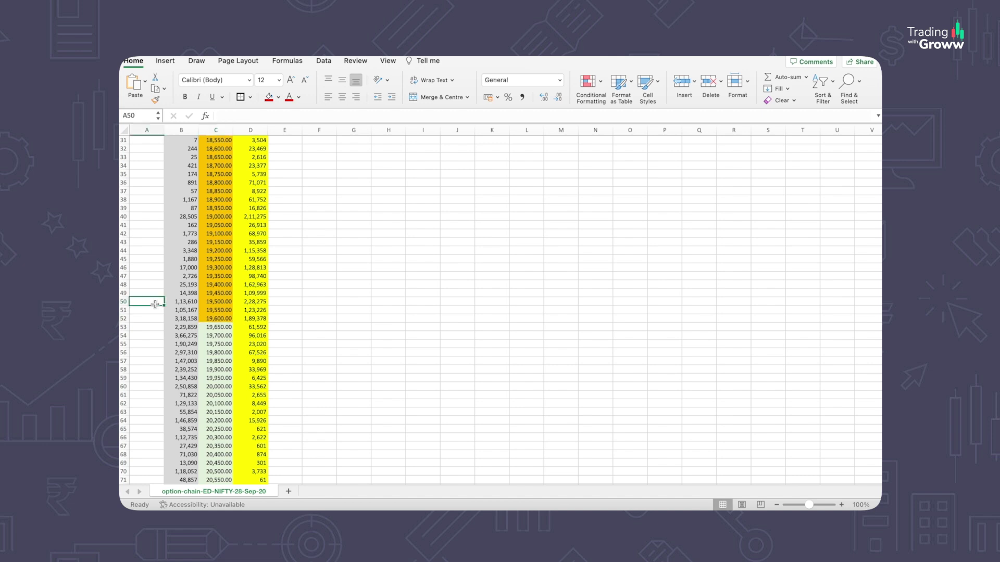
key("Down")
key("Down")
key("Right")
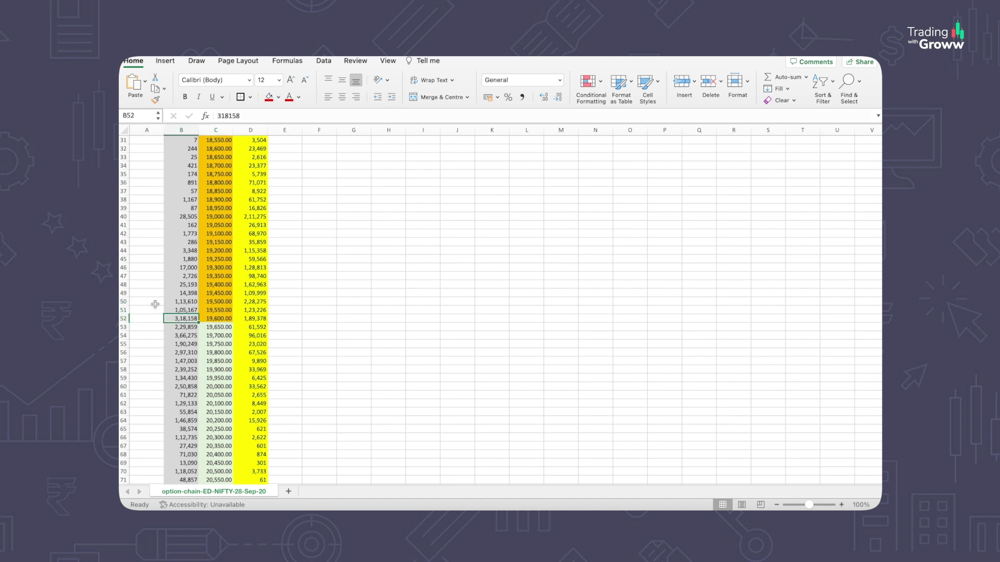
key("Right")
key("Left")
key("Left")
key("Up")
key("Up")
type("1")
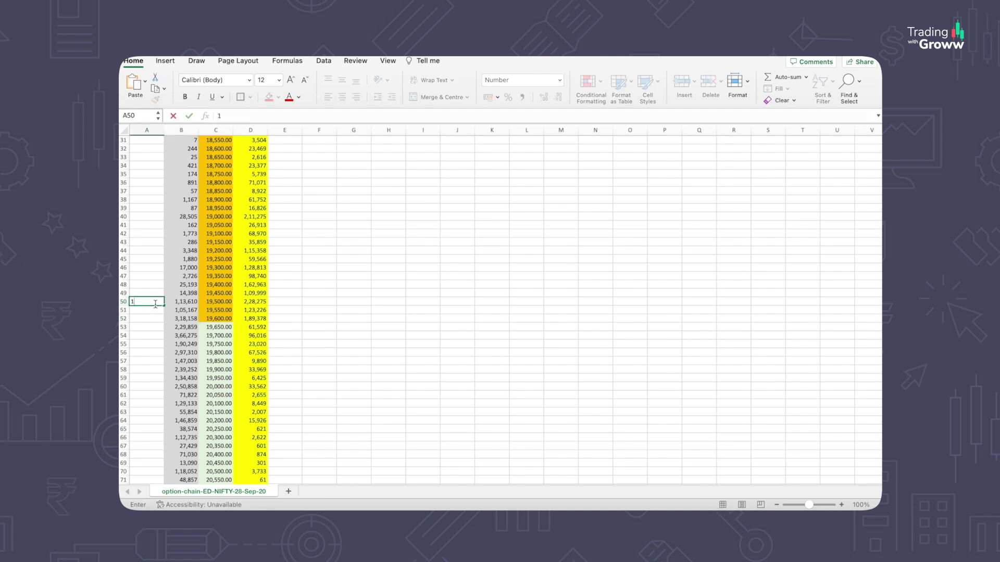
key("Return")
type("2")
key("Return")
type("3")
key("Return")
type("4")
key("Return")
type("5")
key("Return")
type("6")
key("Return")
type("7")
key("Return")
type("8")
key("Return")
type("9")
key("Return")
type("10")
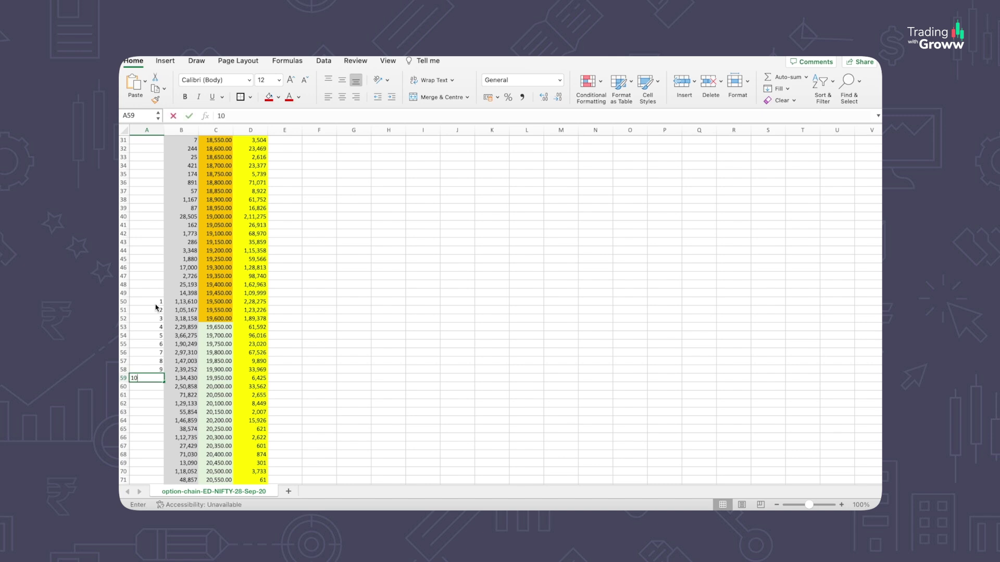
key("Return")
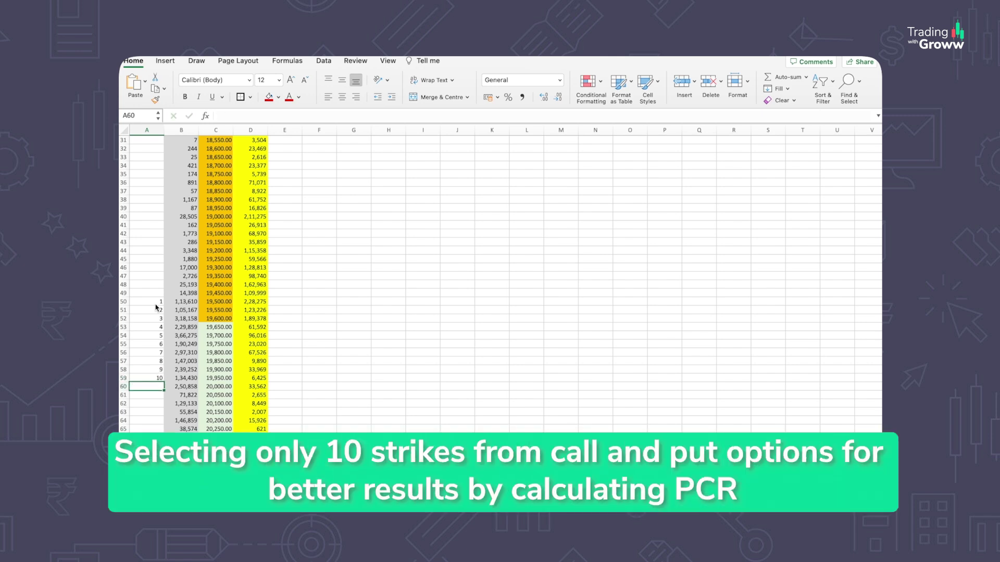
Examine how the numbered call strikes split around 19,600: A50:A51 before it, A52 at it and A53:A59 beyond it.
left_click(219, 318)
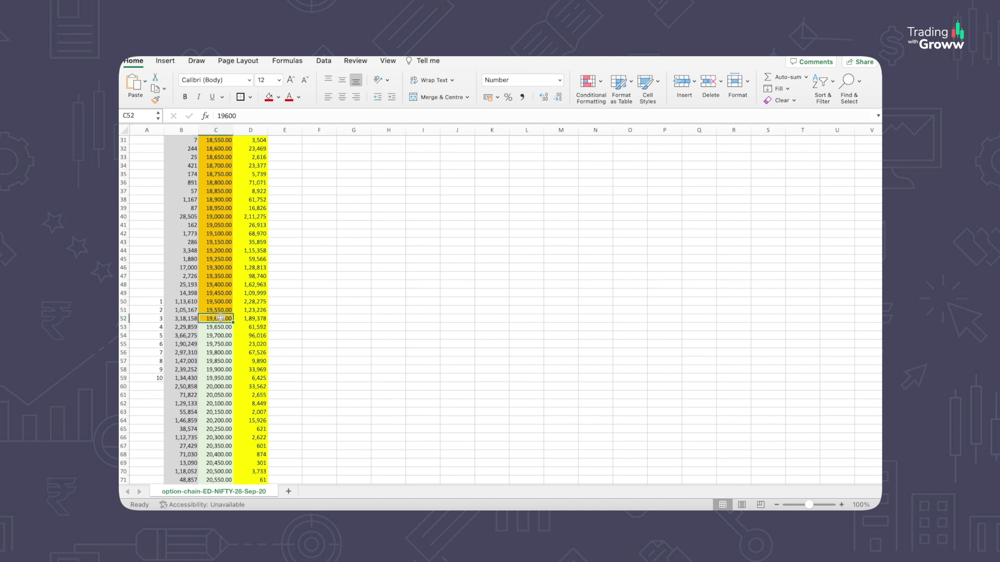
left_click(156, 302)
left_click_drag(156, 303, 156, 308)
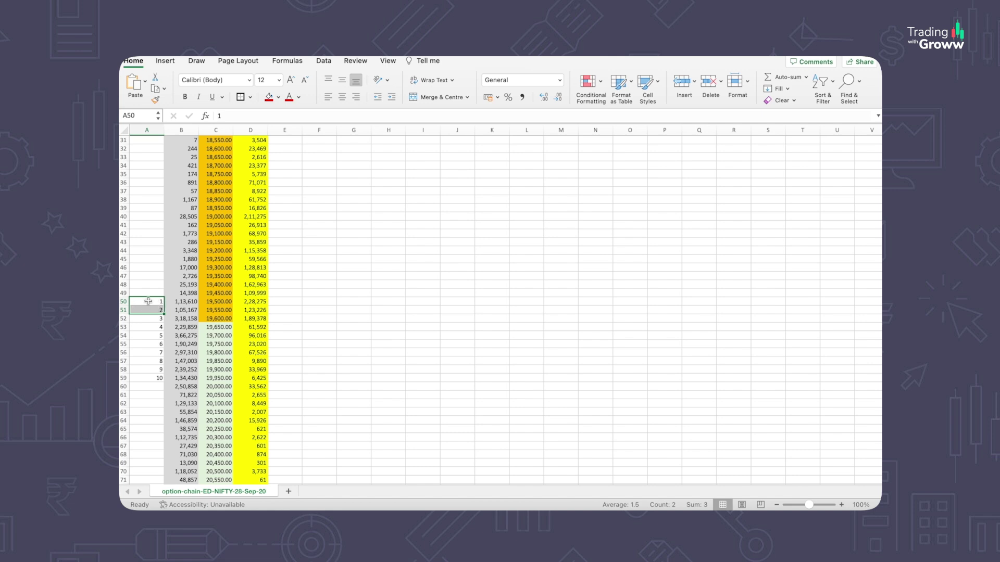
left_click(226, 319)
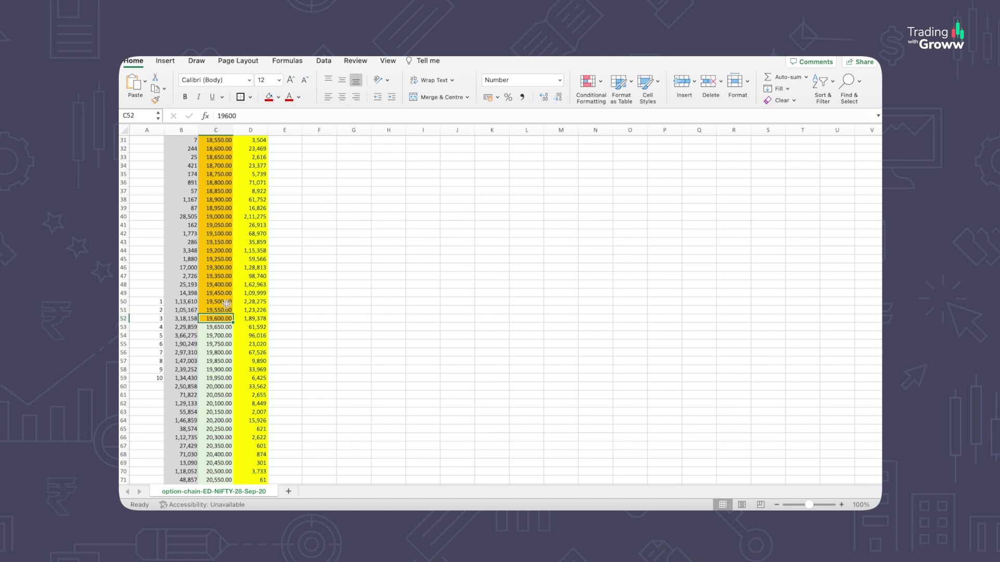
left_click(150, 302)
left_click(154, 317)
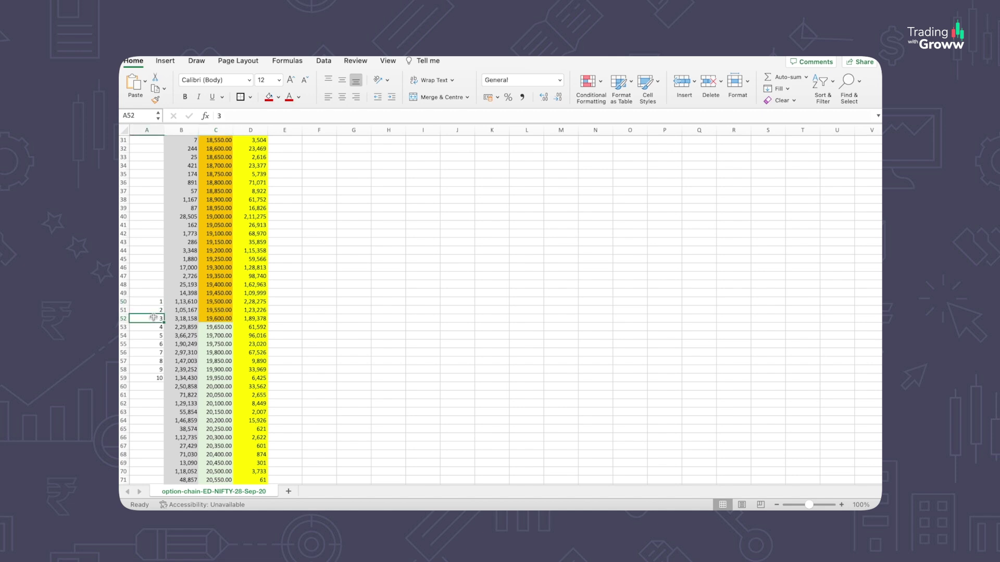
left_click_drag(154, 327, 154, 378)
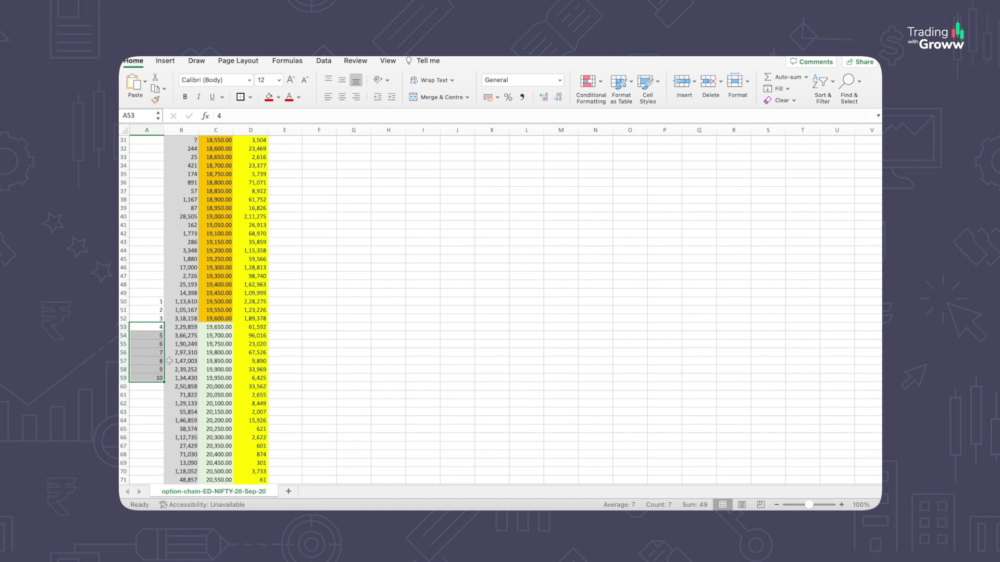
Total the call open interest of the ten numbered strikes in A60 with a SUM of B50:B59.
left_click(157, 387)
type("=SUM(")
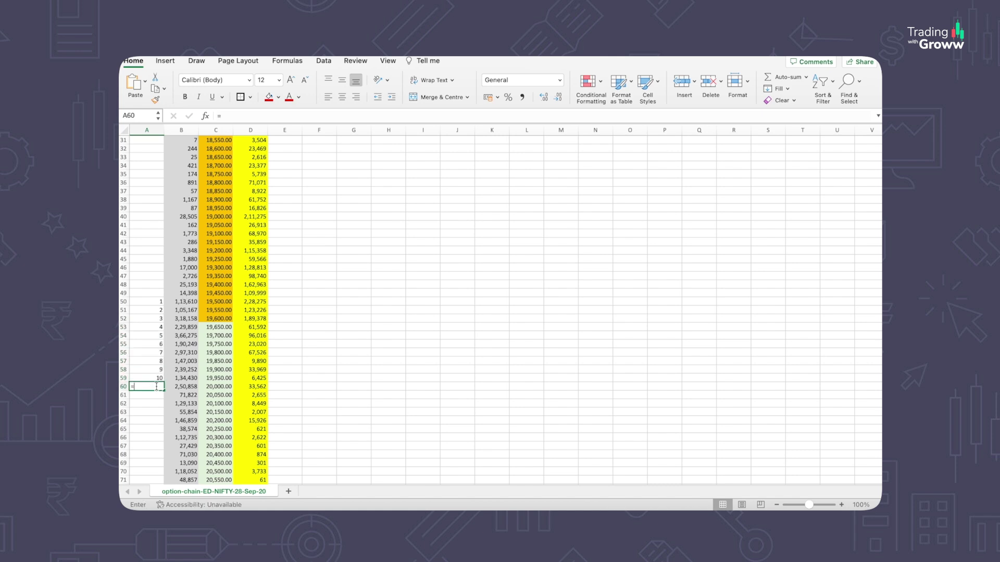
key("Right")
key("Up")
key("shift+Up")
key("shift+Up")
key("shift+Up")
key("shift+Up")
key("shift+Up")
key("shift+Up")
key("shift+Up")
key("shift+Up")
key("shift+Up")
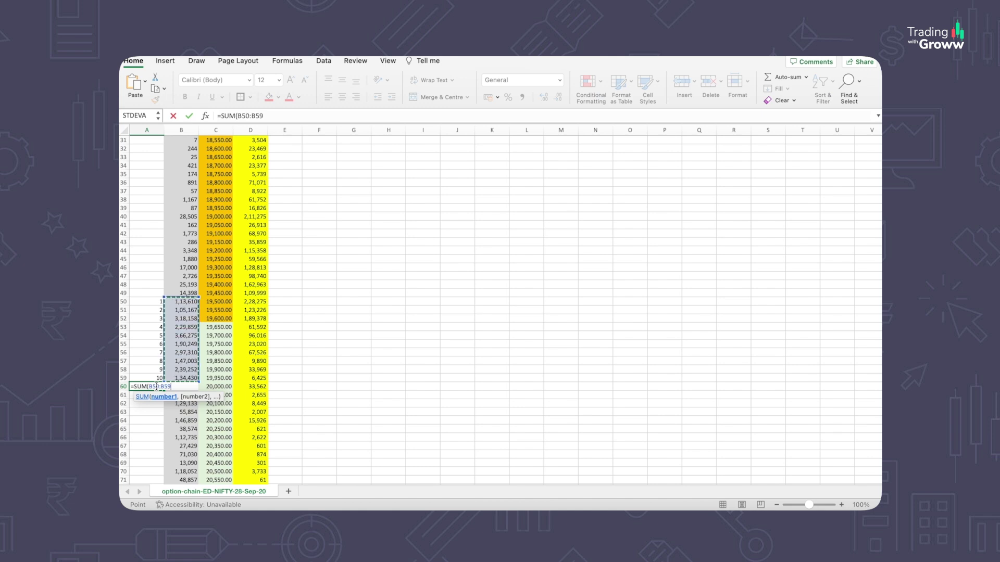
key("Return")
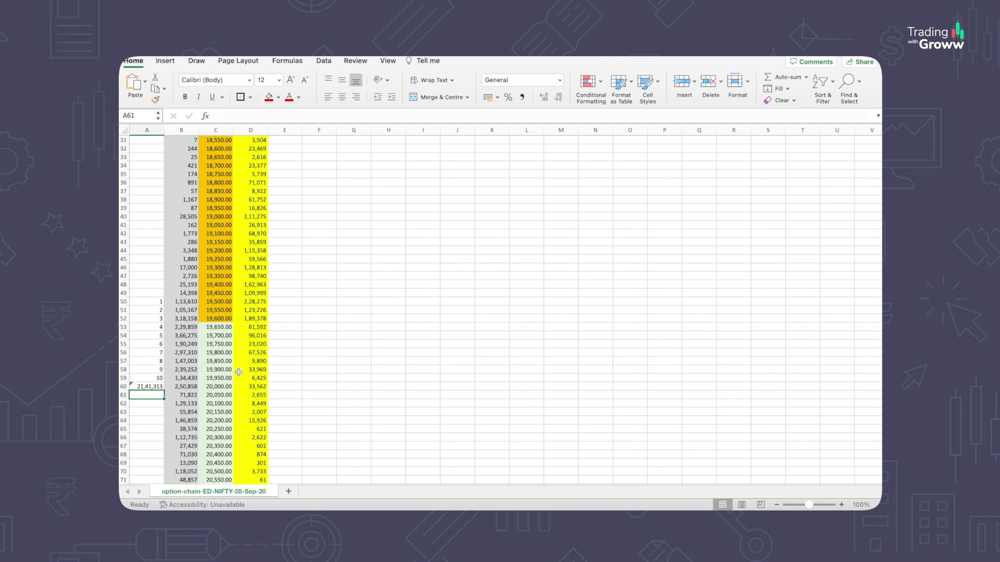
Number the ten put strikes from 19,700 back to 19,250 by entering 1 to 10 upward from E54 to E45.
left_click(276, 316)
key("Down")
key("Down")
type("1")
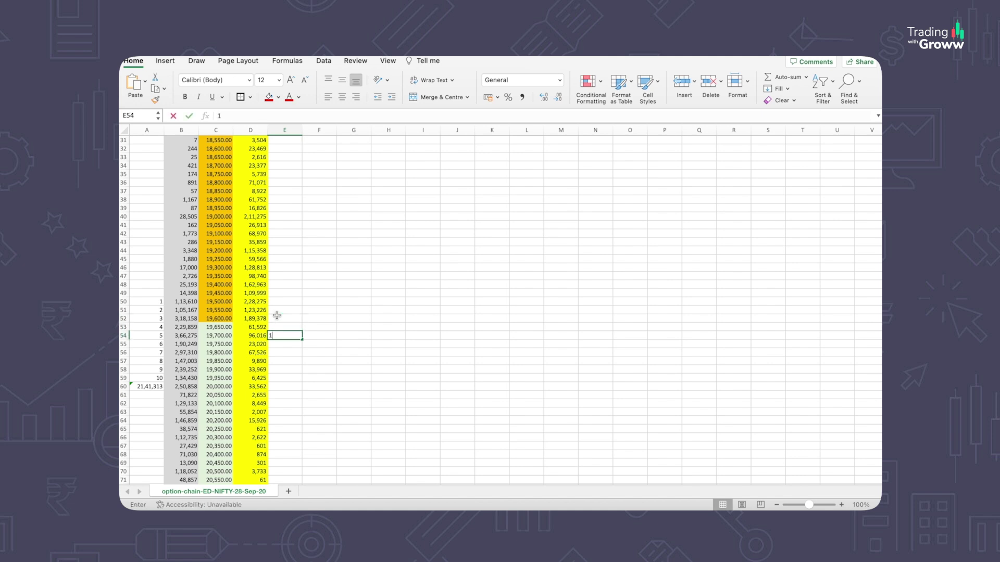
key("Up")
type("2")
key("Up")
type("3")
key("Up")
type("4")
key("Up")
type("5")
key("Up")
type("6")
key("Up")
type("7")
key("Up")
type("8")
key("Up")
type("9")
key("Up")
type("10")
key("Return")
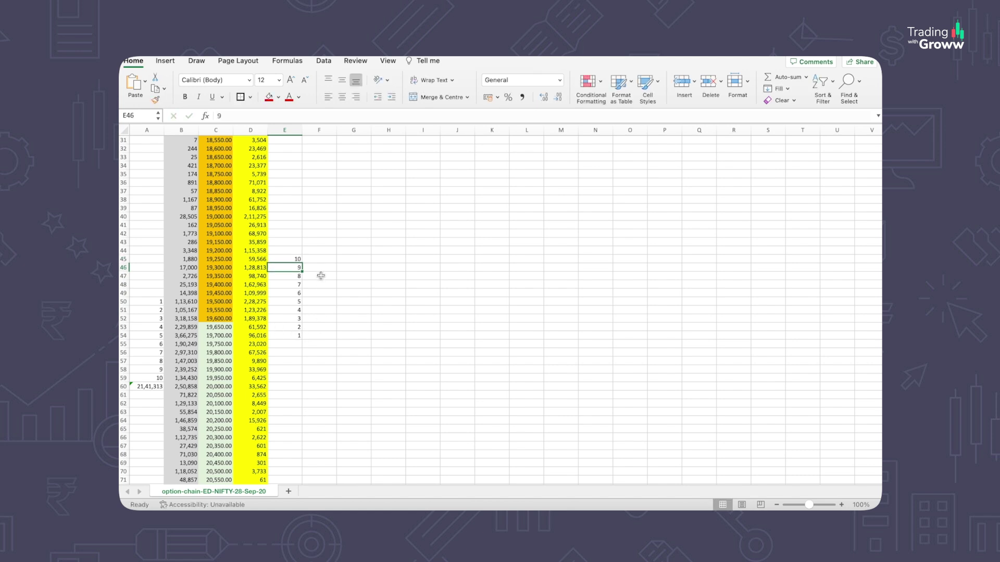
Total the put open interest of the ten numbered strikes in F44 with a SUM of D45:D54.
left_click(323, 251)
type("=SUM(")
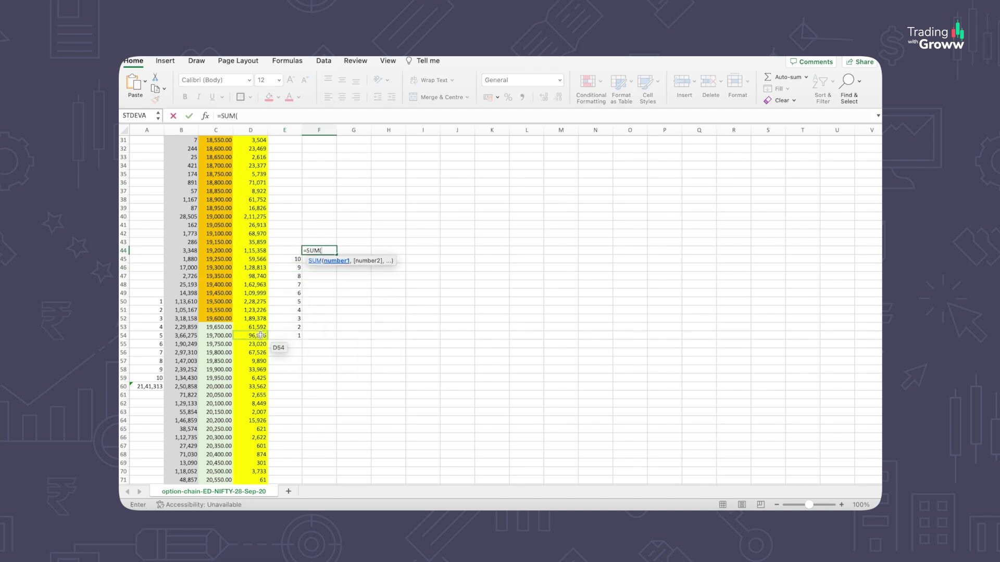
left_click_drag(259, 335, 259, 262)
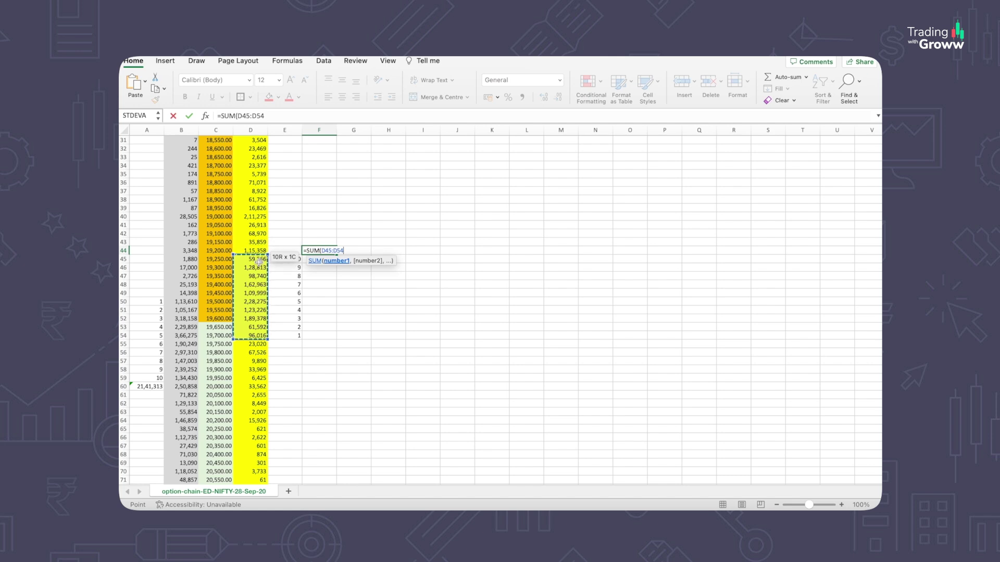
key("Return")
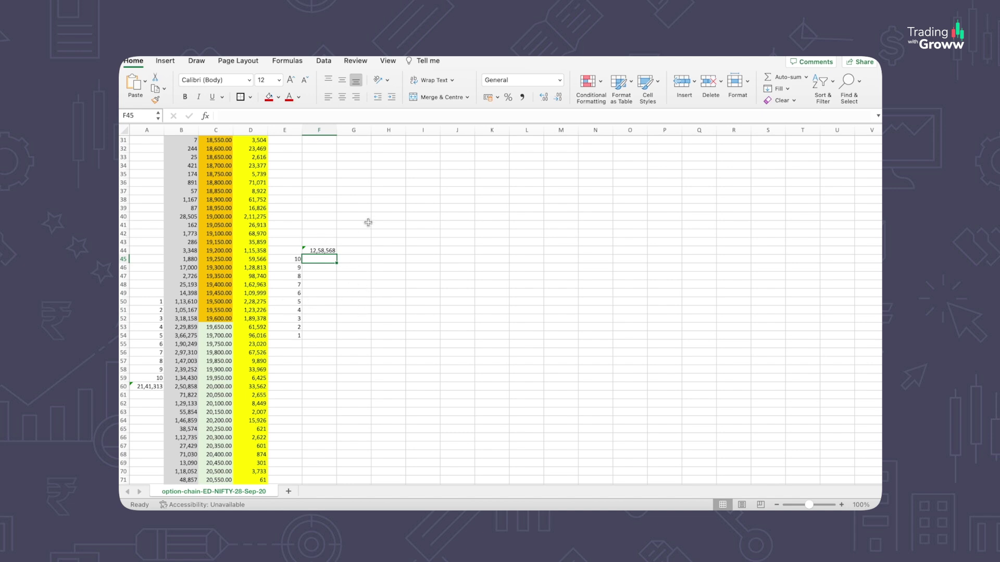
Calculate the ten-strike put-call ratio in H44 by dividing the put total in F44 by the call total in A60.
left_click(392, 248)
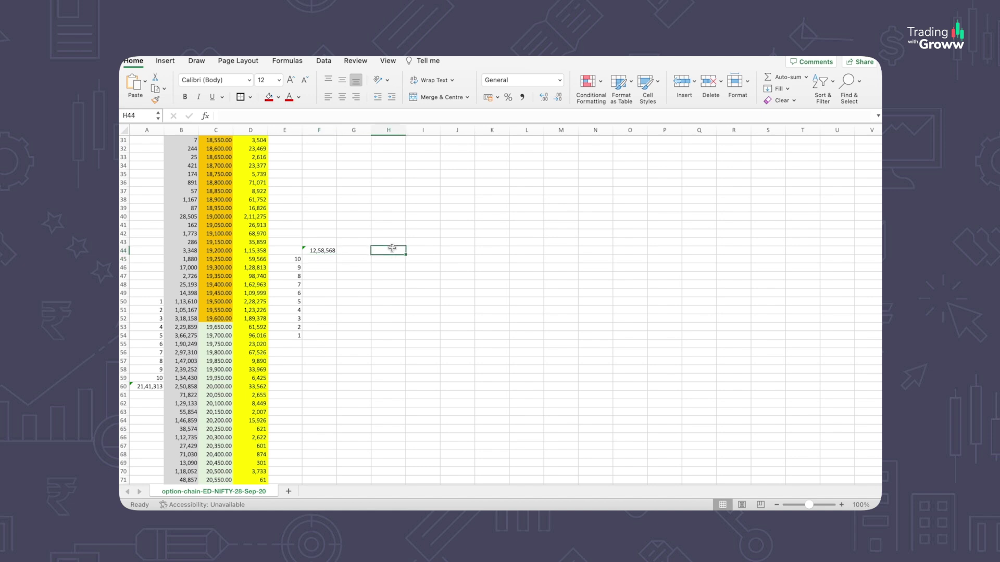
type("=")
left_click(328, 248)
type("/")
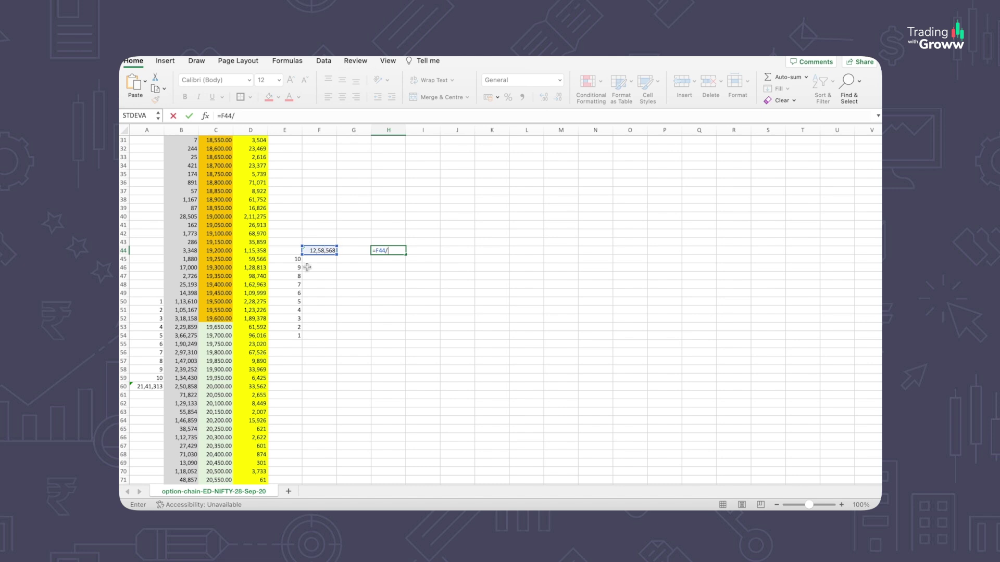
left_click(152, 386)
key("Return")
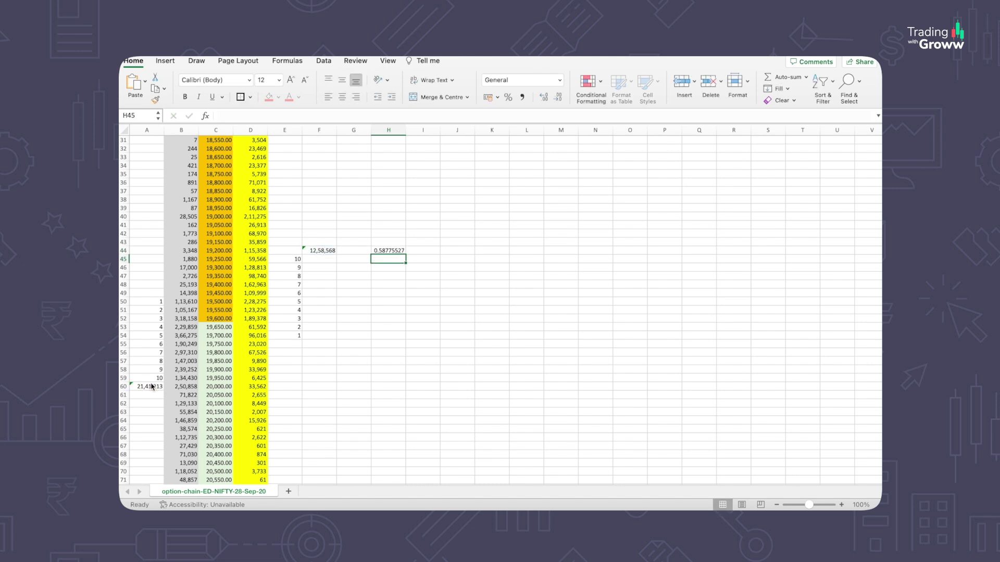
left_click(395, 251)
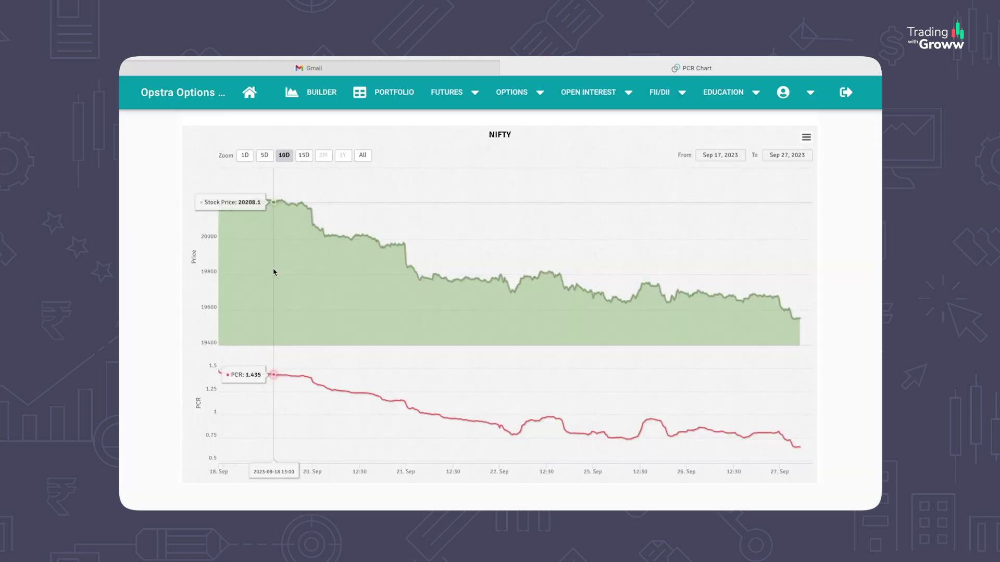